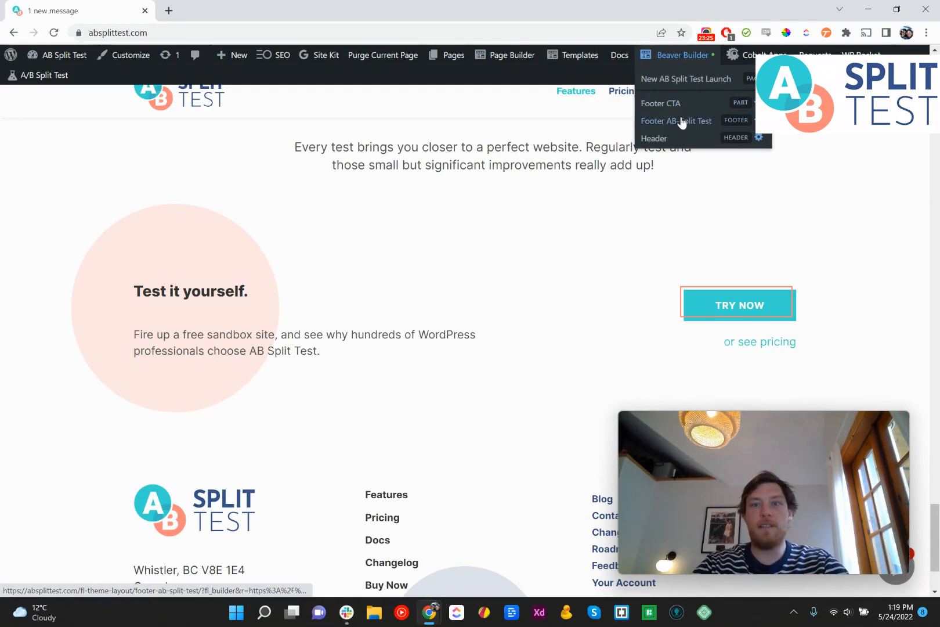
Open the Footer CTA layout part for editing in Beaver Builder.
left_click(703, 104)
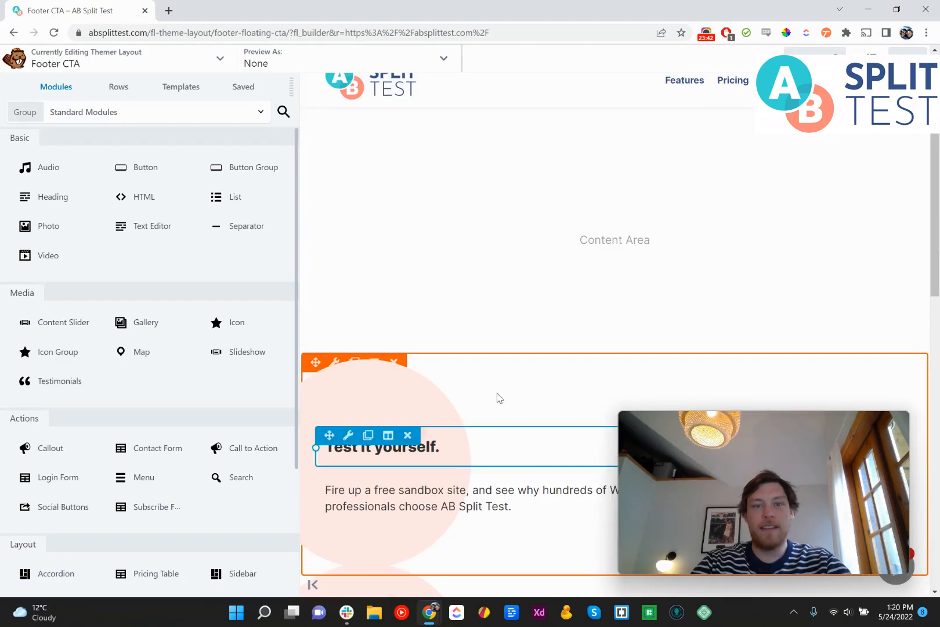
scroll(487, 267, "down", 7)
scroll(466, 348, "up", 9)
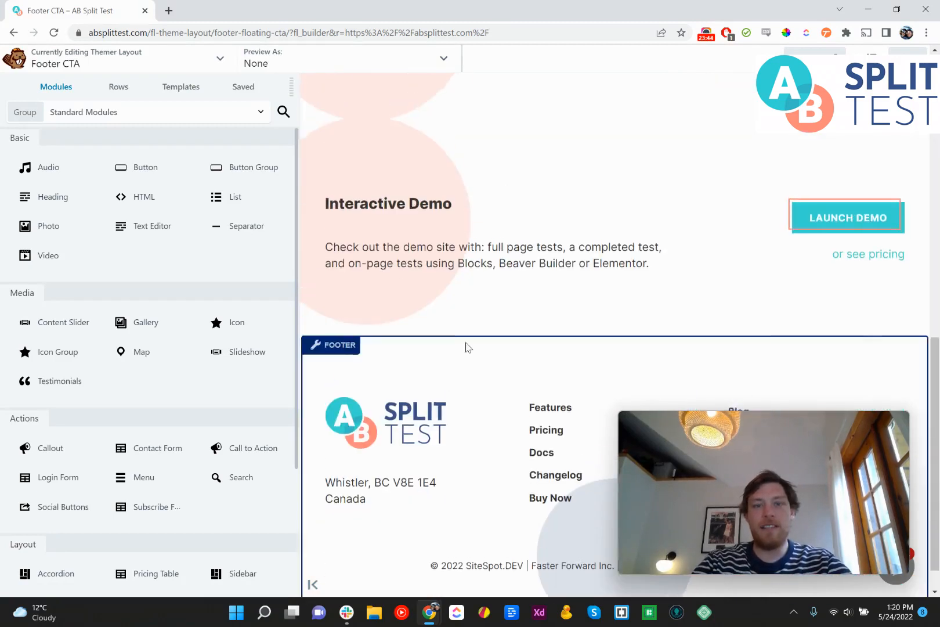
Inspect the AB Split Test experiment and variation name in the advanced row settings of the "Test it yourself." and sample data rows.
left_click(335, 197)
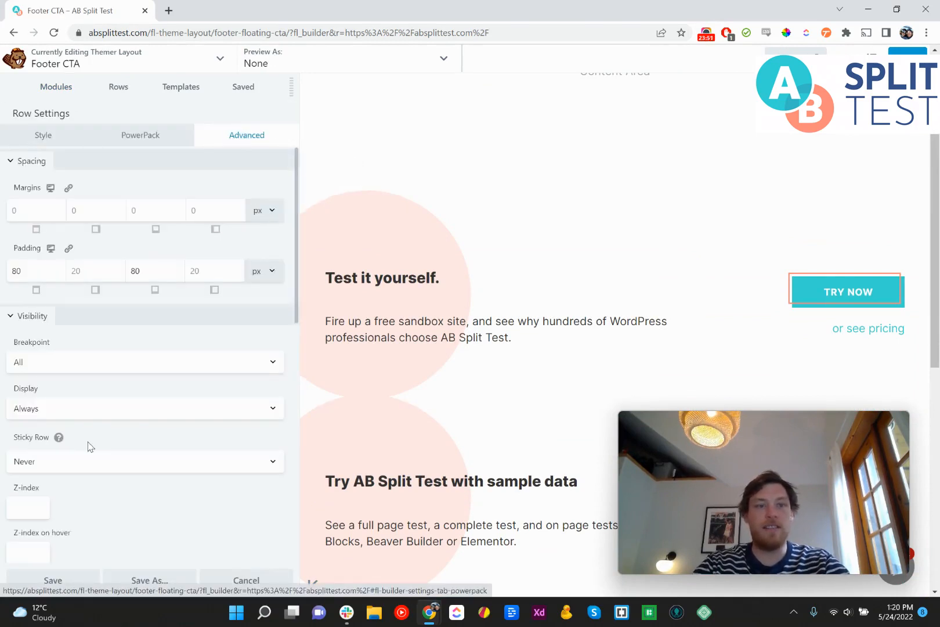
scroll(89, 446, "down", 10)
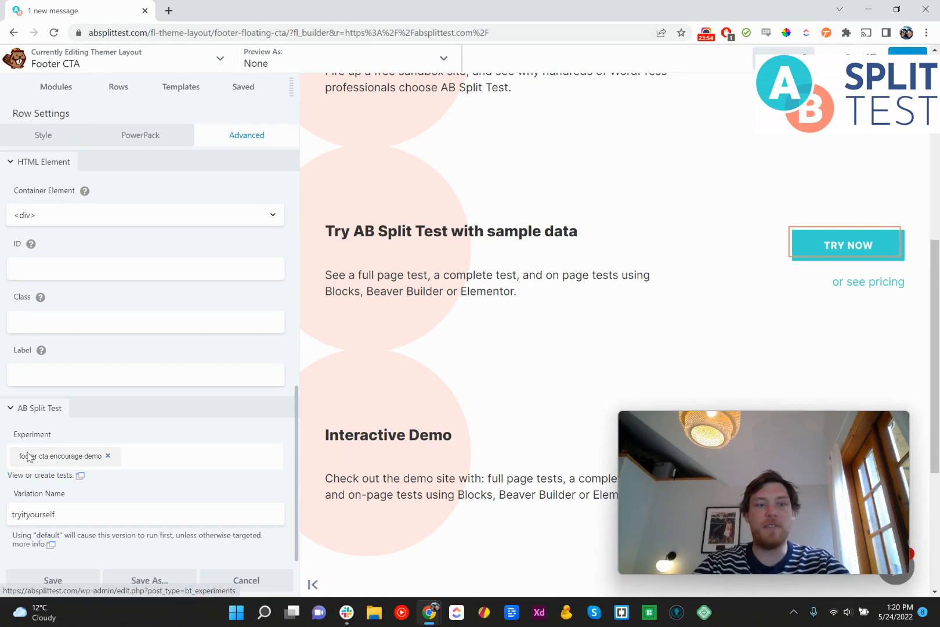
double_click(104, 520)
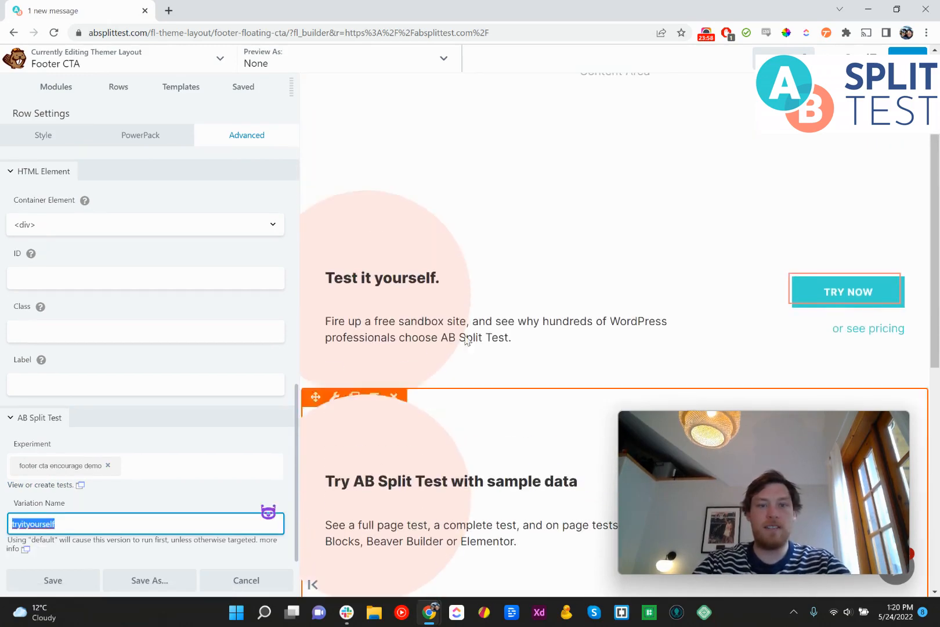
scroll(388, 256, "down", 3)
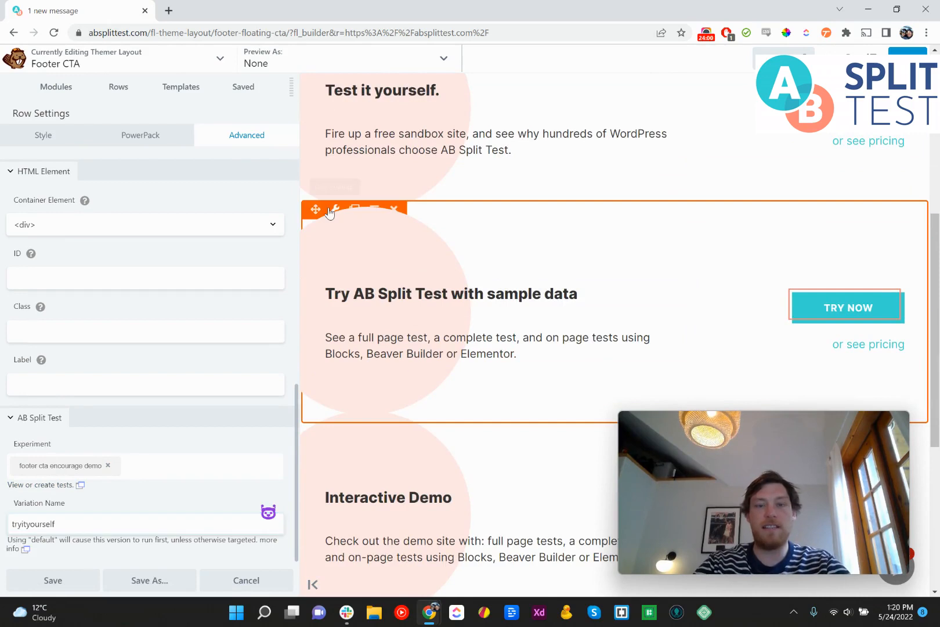
left_click(329, 212)
double_click(52, 539)
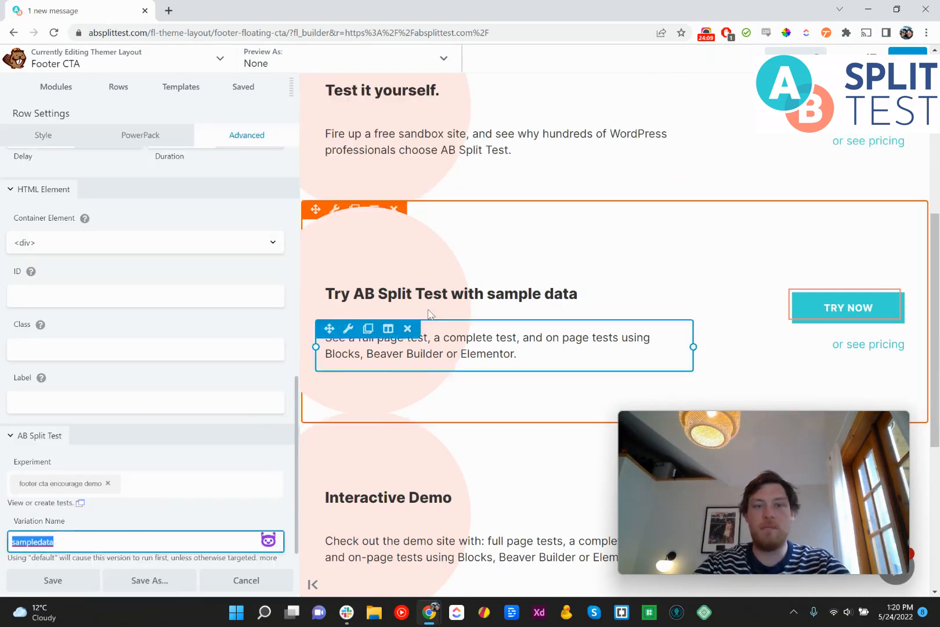
Review the headings, descriptions and buttons of the three existing footer call-to-action variations.
scroll(429, 235, "down", 1)
scroll(389, 231, "down", 1)
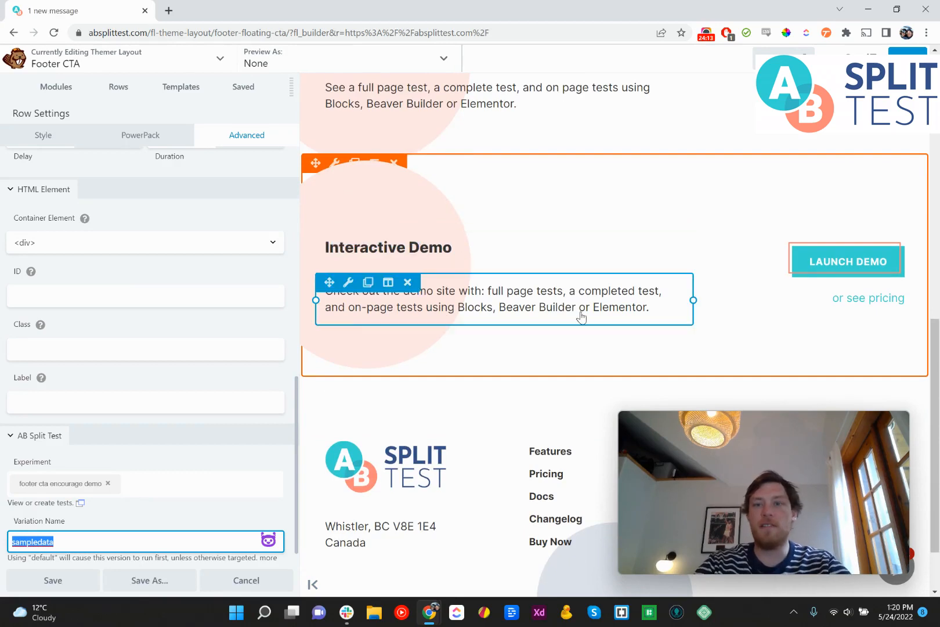
scroll(892, 266, "up", 7)
scroll(880, 237, "down", 4)
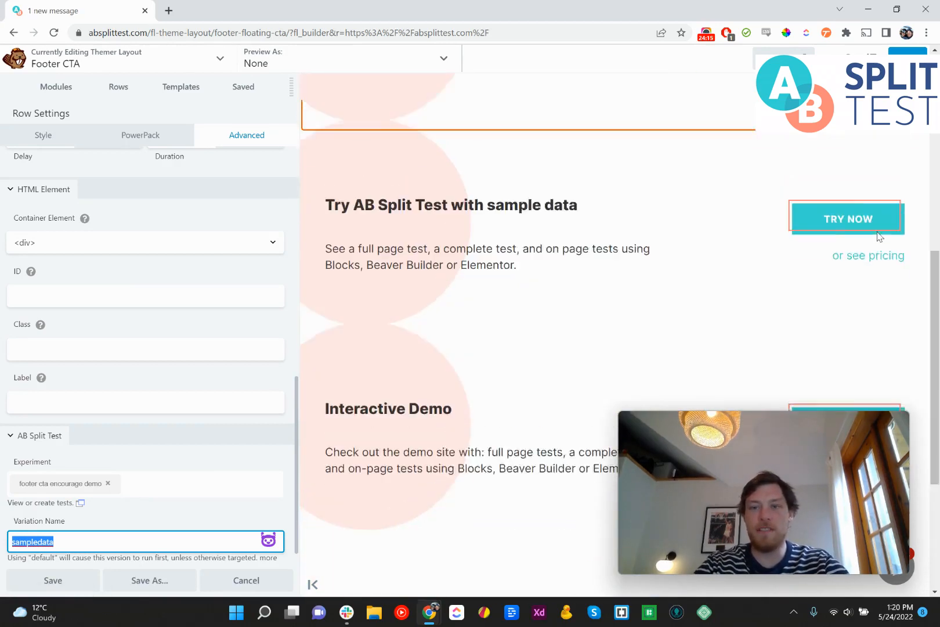
scroll(699, 235, "down", 4)
scroll(616, 325, "up", 8)
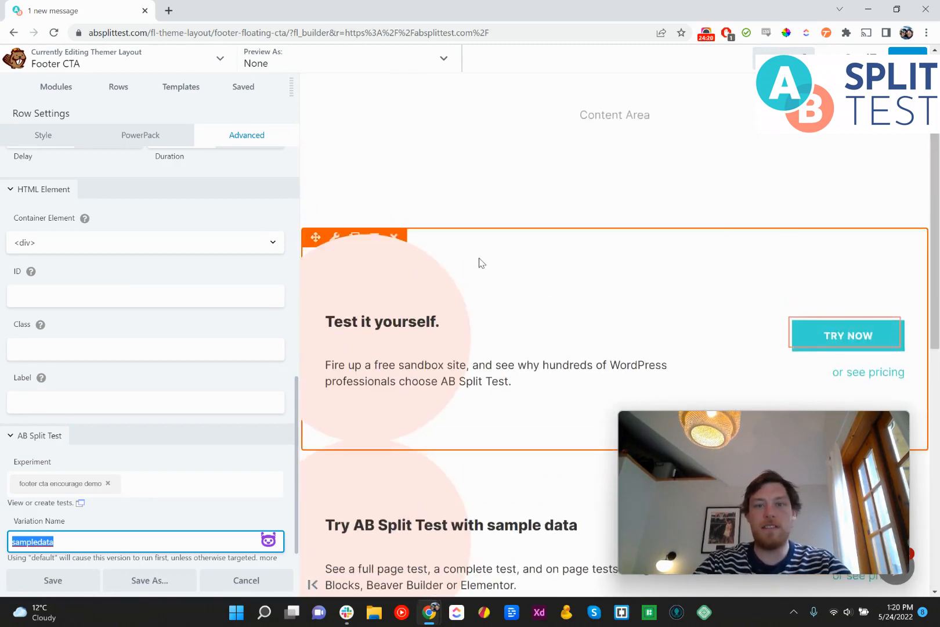
scroll(479, 263, "down", 3)
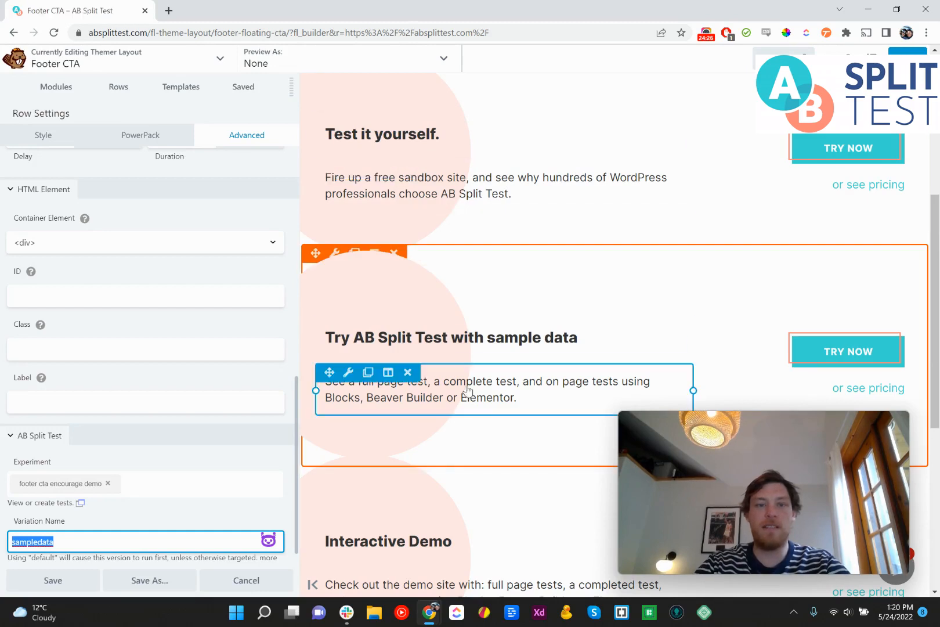
scroll(528, 296, "down", 1)
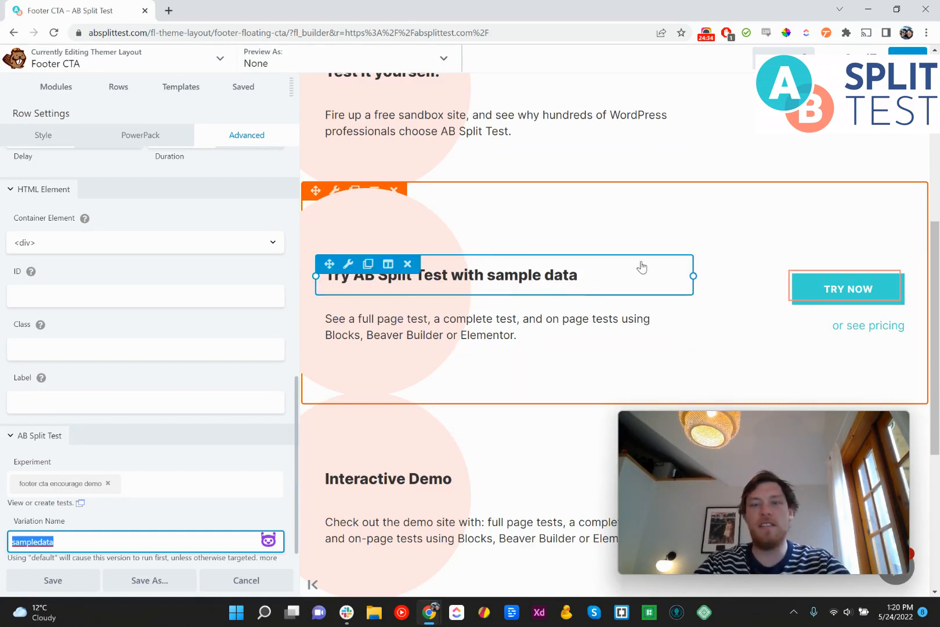
scroll(632, 256, "down", 2)
scroll(633, 200, "up", 1)
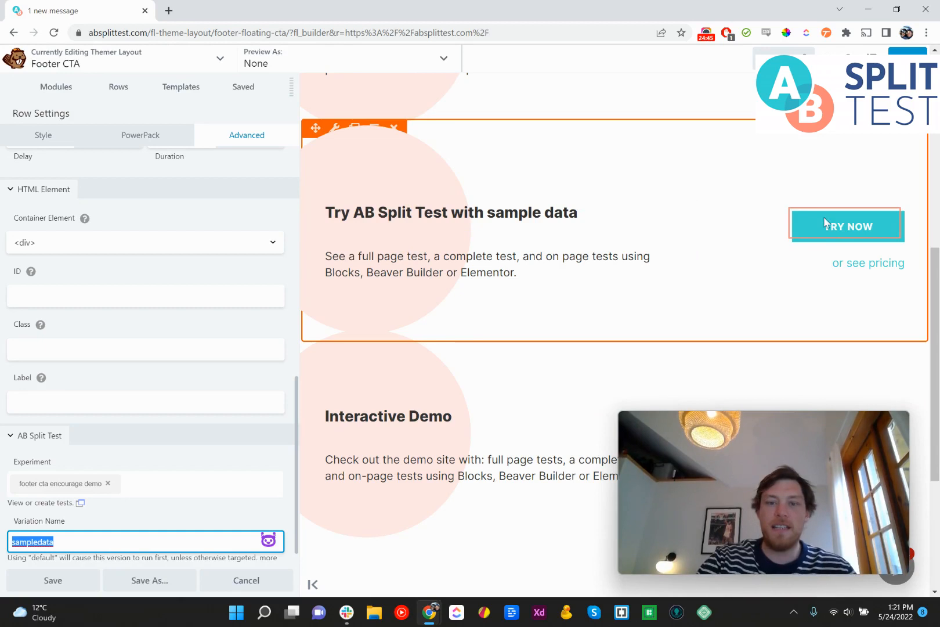
scroll(657, 254, "down", 2)
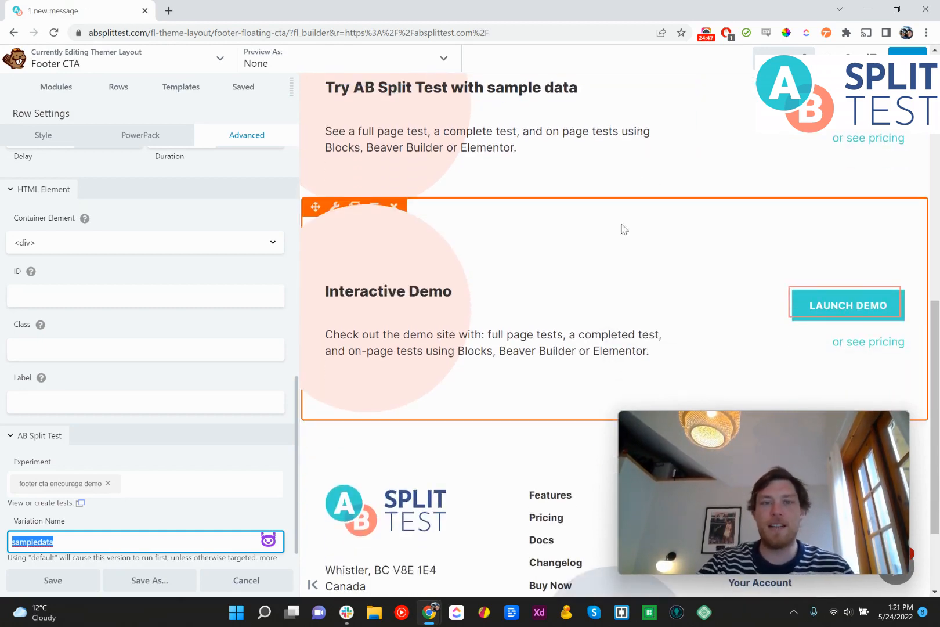
scroll(589, 243, "down", 1)
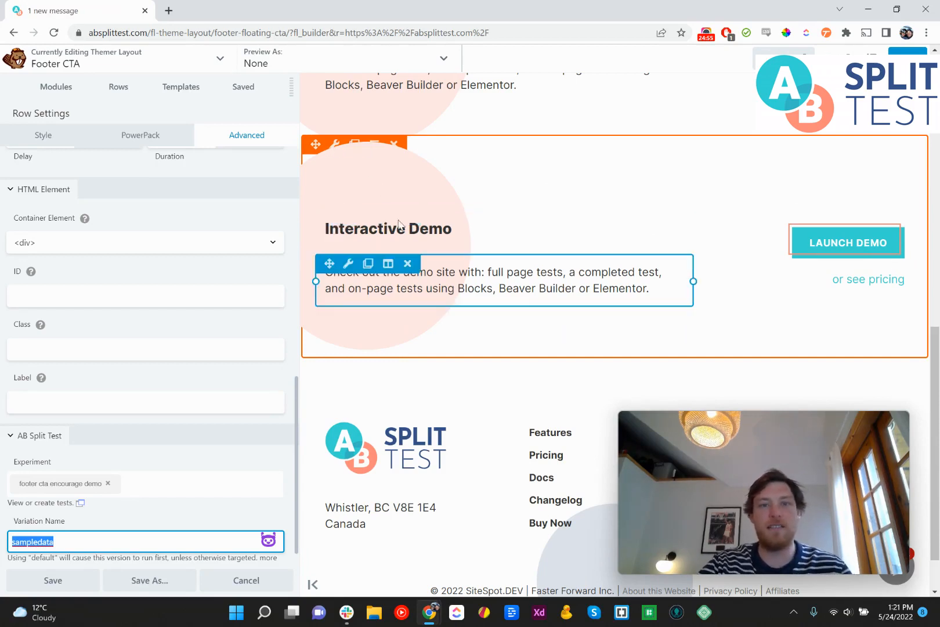
Duplicate the "Interactive Demo" row to make another footer variation.
left_click(352, 144)
scroll(598, 224, "down", 3)
scroll(464, 204, "up", 1)
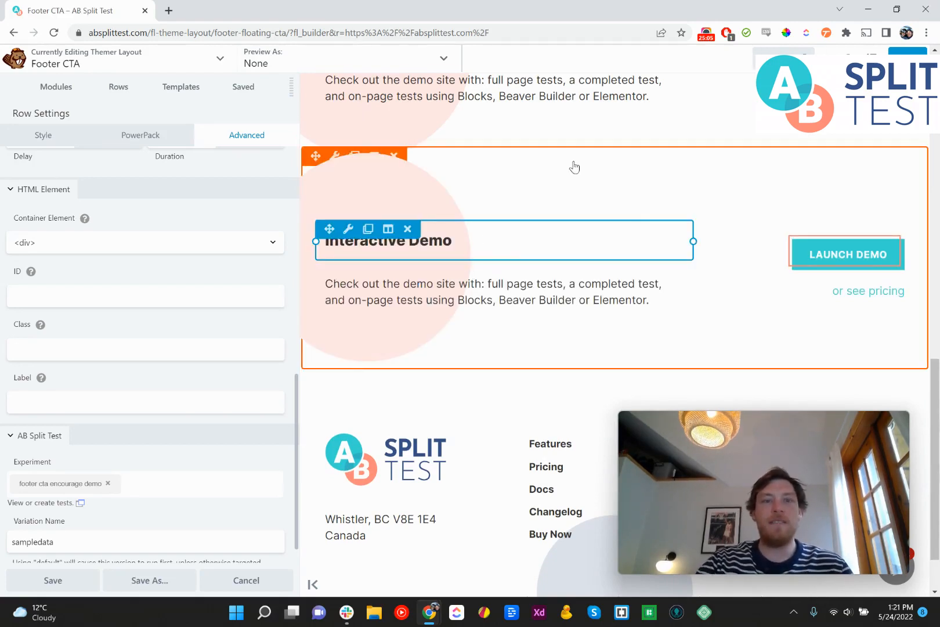
Open the duplicated row's heading for editing and launch the Bertha.ai assistant from its heading text.
left_click(36, 140)
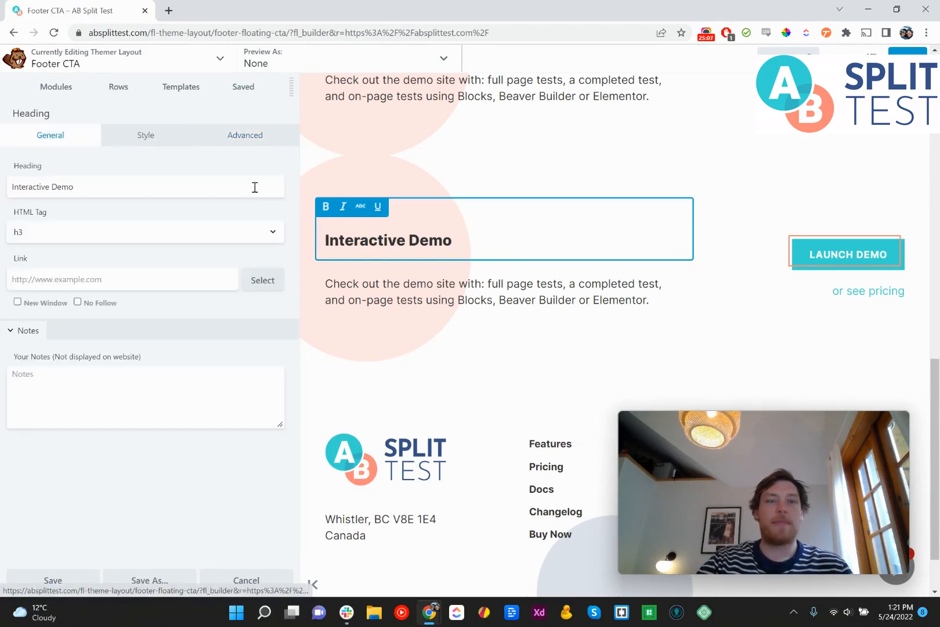
left_click(255, 187)
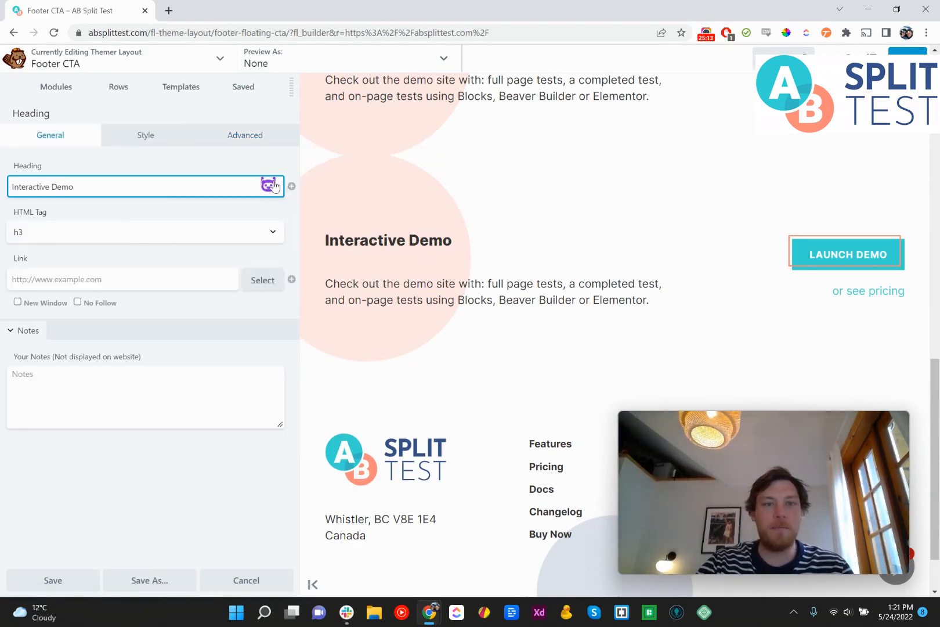
left_click(268, 185)
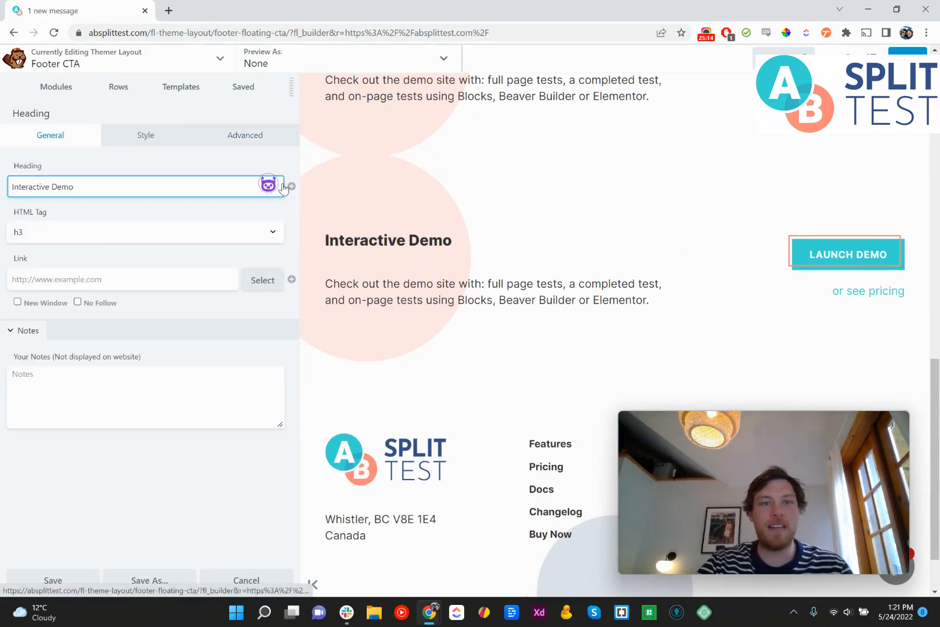
left_click_drag(812, 456, 567, 440)
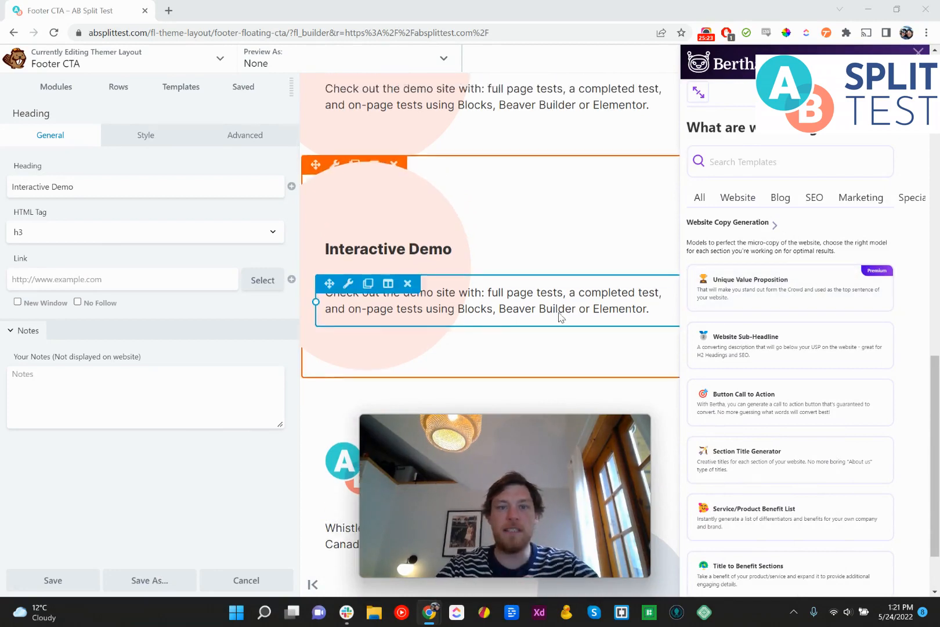
scroll(515, 204, "up", 4)
scroll(499, 208, "down", 5)
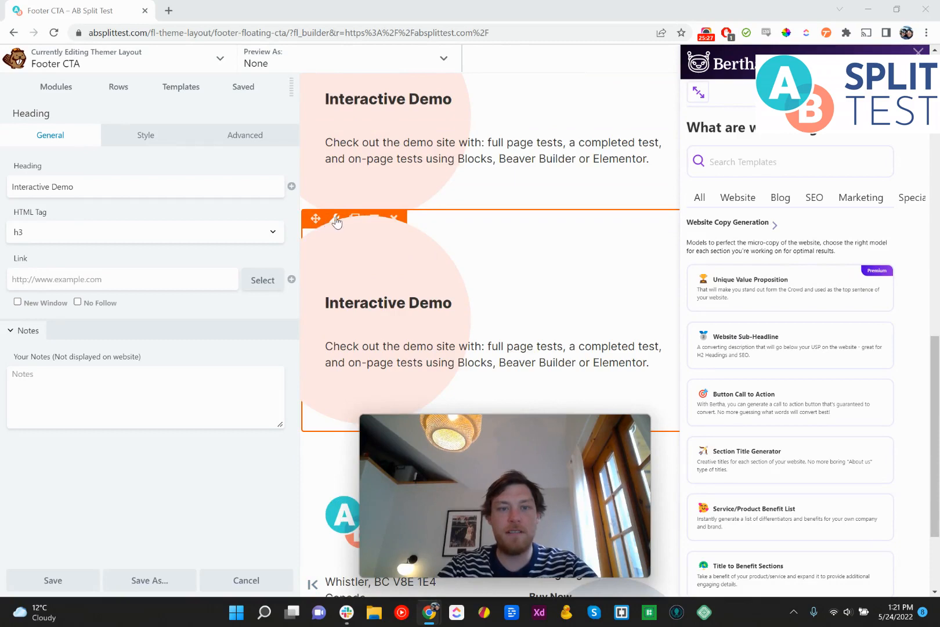
Replace the duplicated row's AB Split Test variation name in its advanced settings and save the row.
left_click(336, 220)
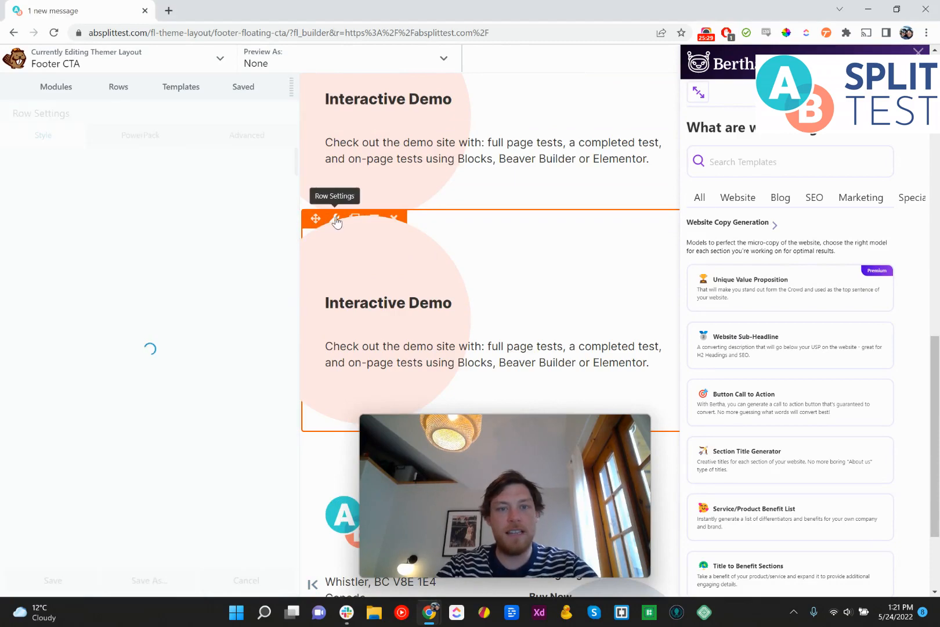
left_click(247, 138)
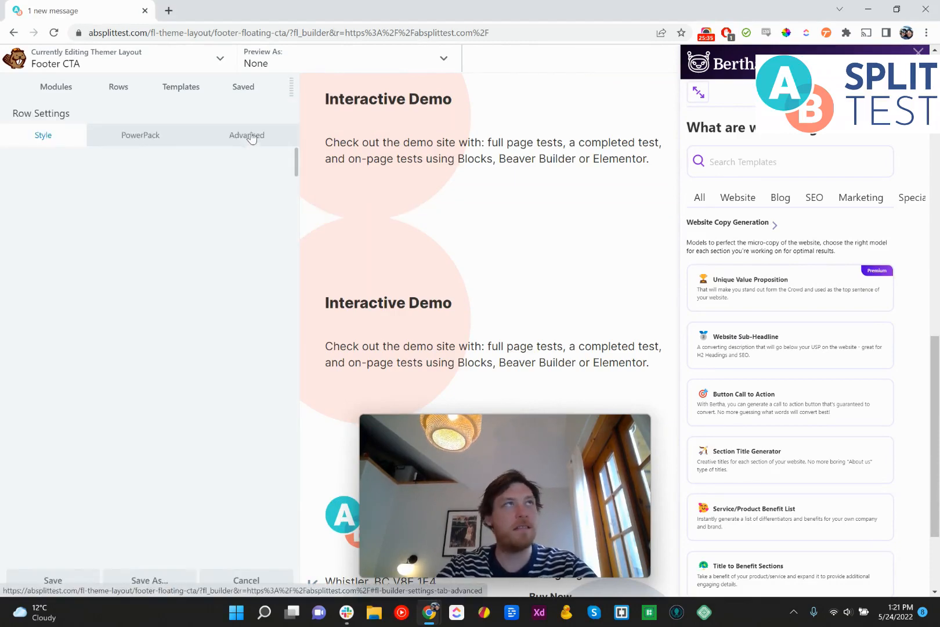
scroll(145, 435, "down", 10)
triple_click(96, 535)
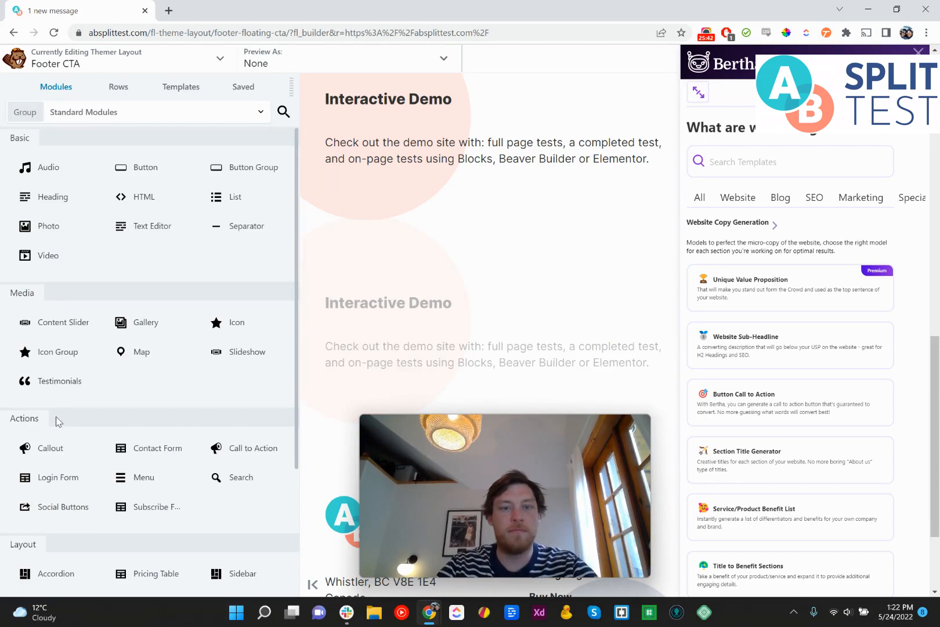
Generate ideas with Bertha's Button Call to Action template, using "Launch free sandbox" as the button's action.
scroll(423, 313, "down", 1)
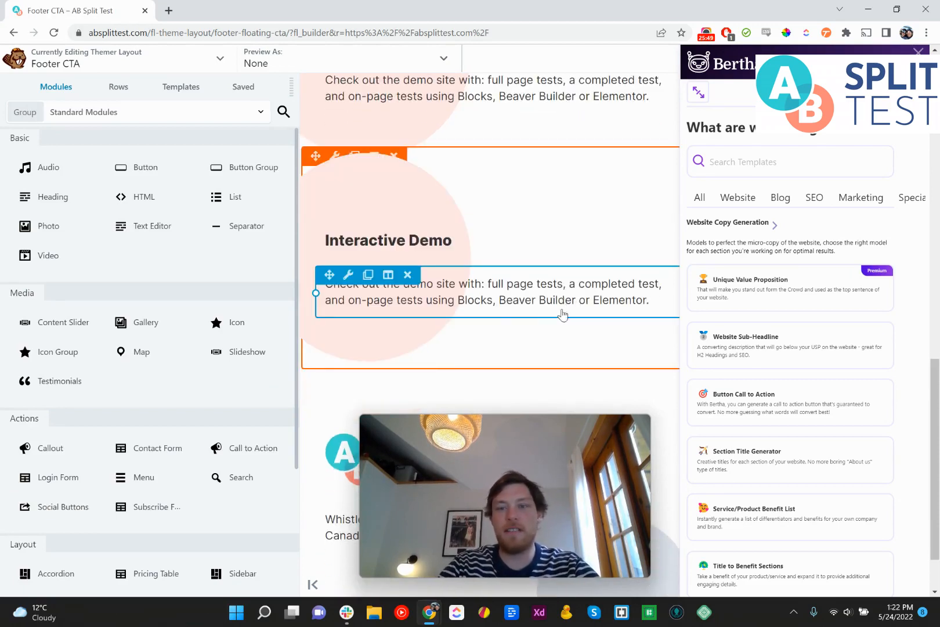
left_click(780, 414)
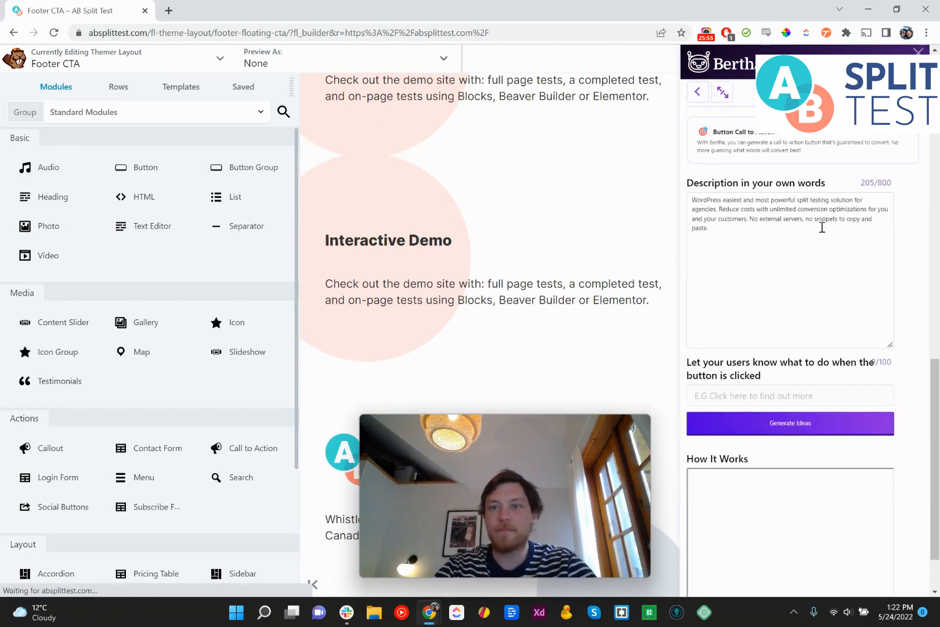
left_click(746, 223)
scroll(731, 203, "down", 1)
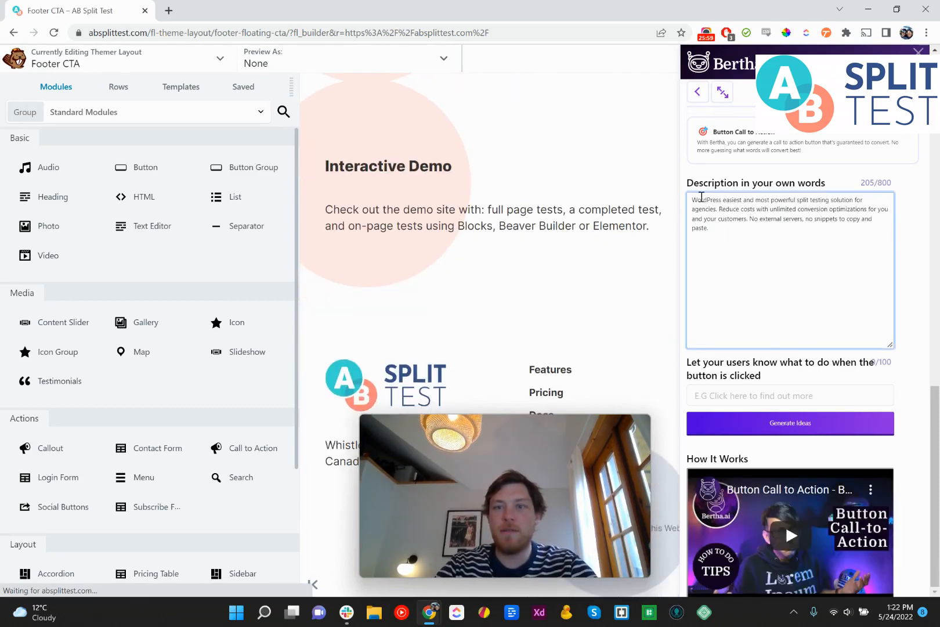
left_click(785, 397)
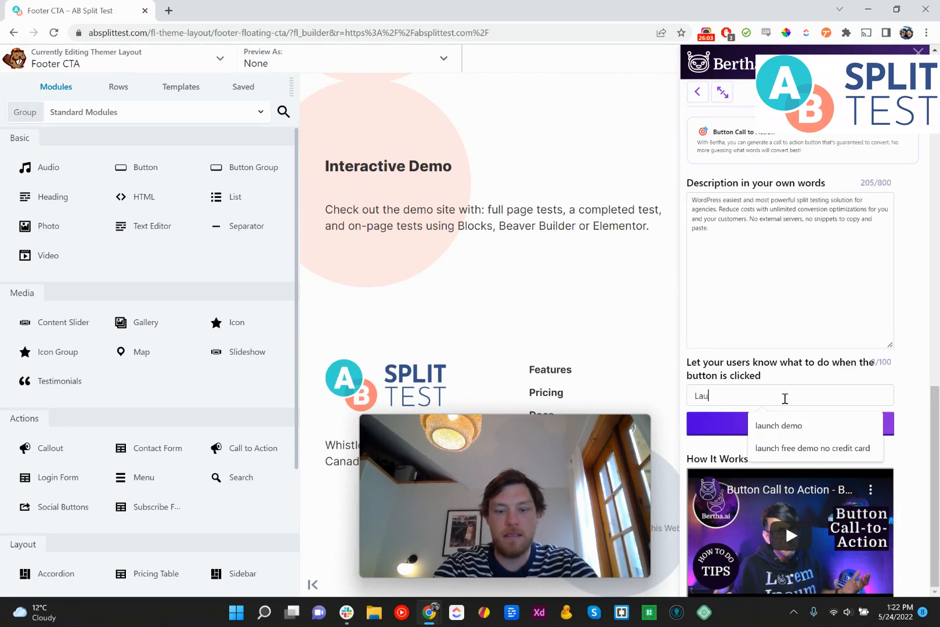
type("Launch free sandbox")
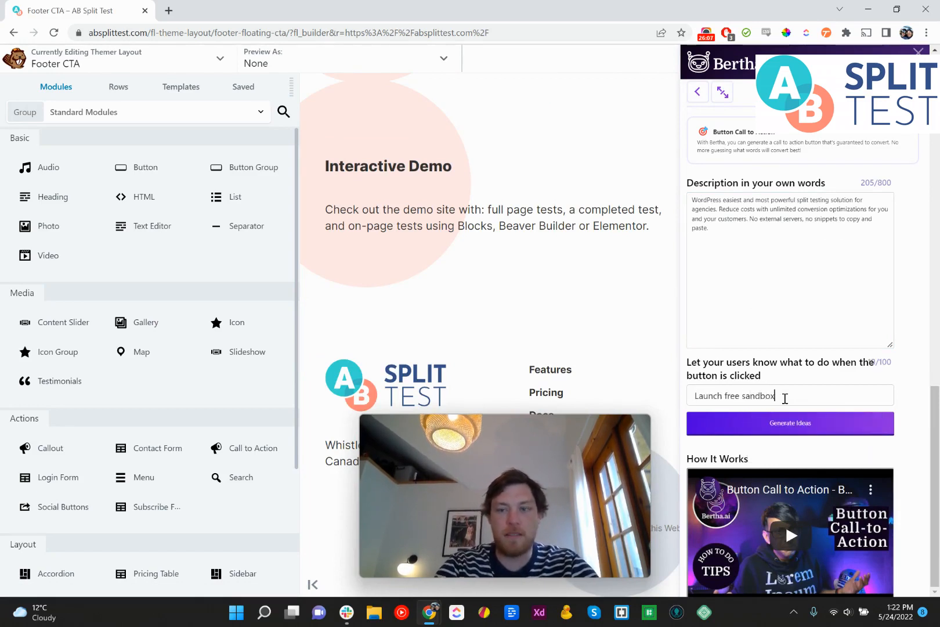
left_click(799, 433)
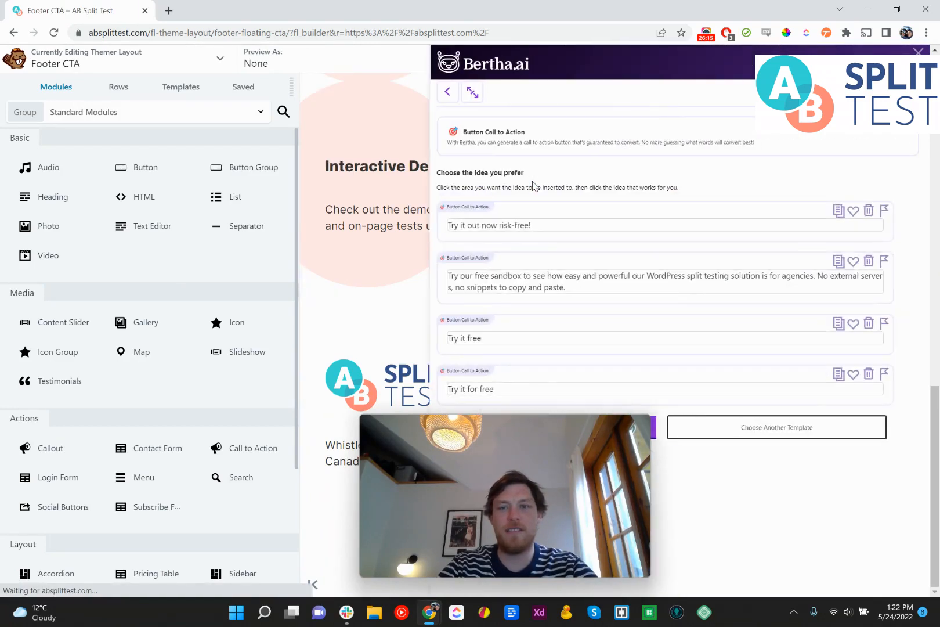
left_click_drag(556, 494, 312, 477)
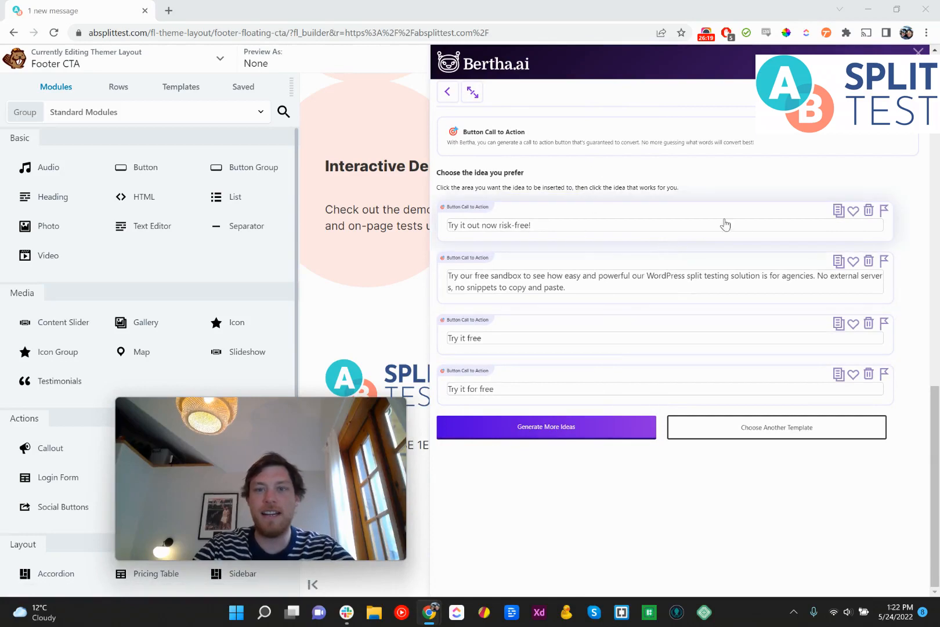
Replace the duplicated row's heading with the generated idea "Try it out now risk-free!".
left_click(361, 178)
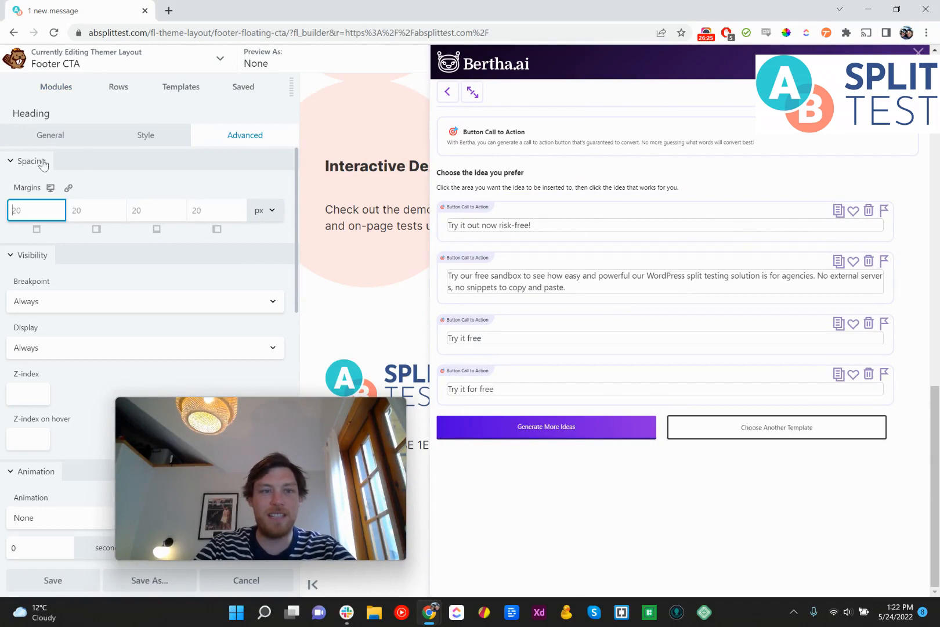
left_click(40, 144)
triple_click(92, 187)
key("BackSpace")
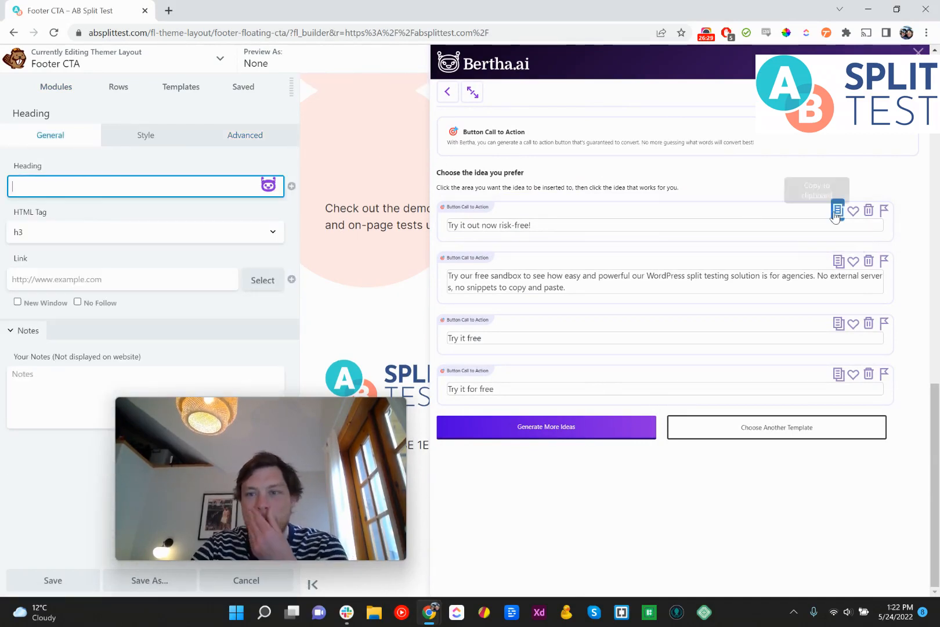
left_click(812, 227)
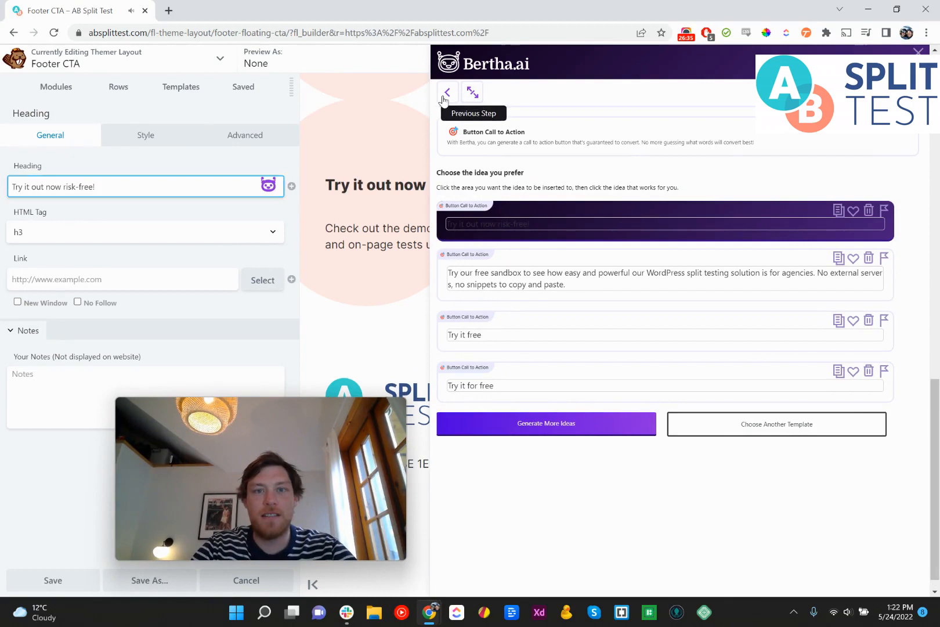
Generate ideas with Bertha's Title to Benefit Sections template, using "try it risk free" as the title of benefit.
left_click(446, 93)
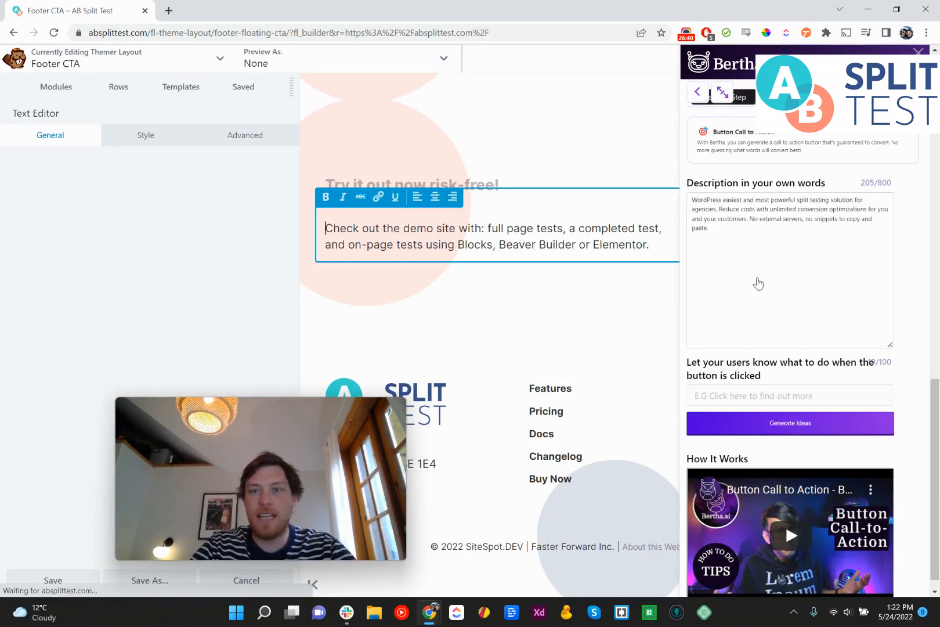
left_click(718, 142)
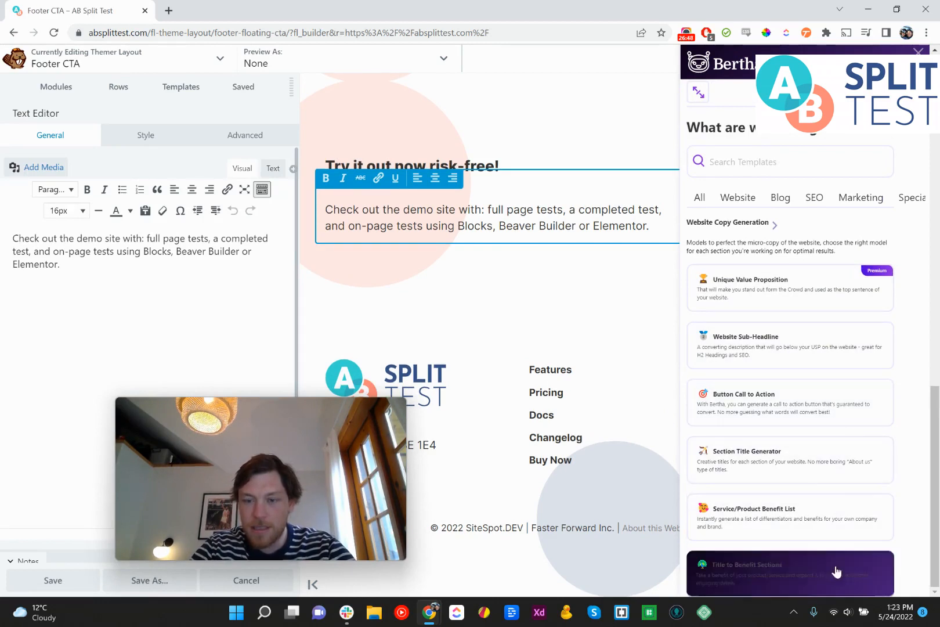
left_click(784, 569)
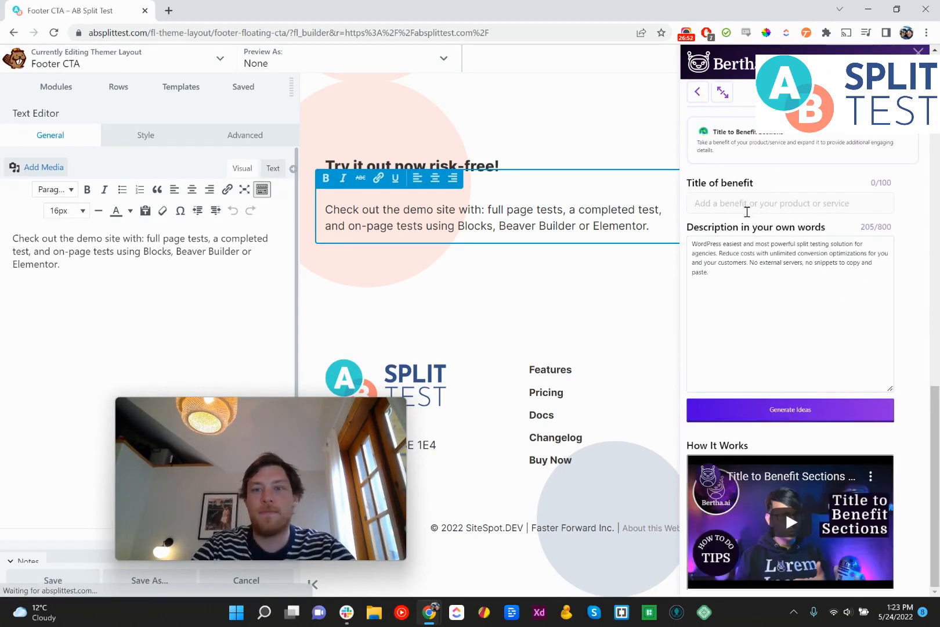
left_click(748, 203)
type("try it risk fr")
type("ee")
left_click(859, 414)
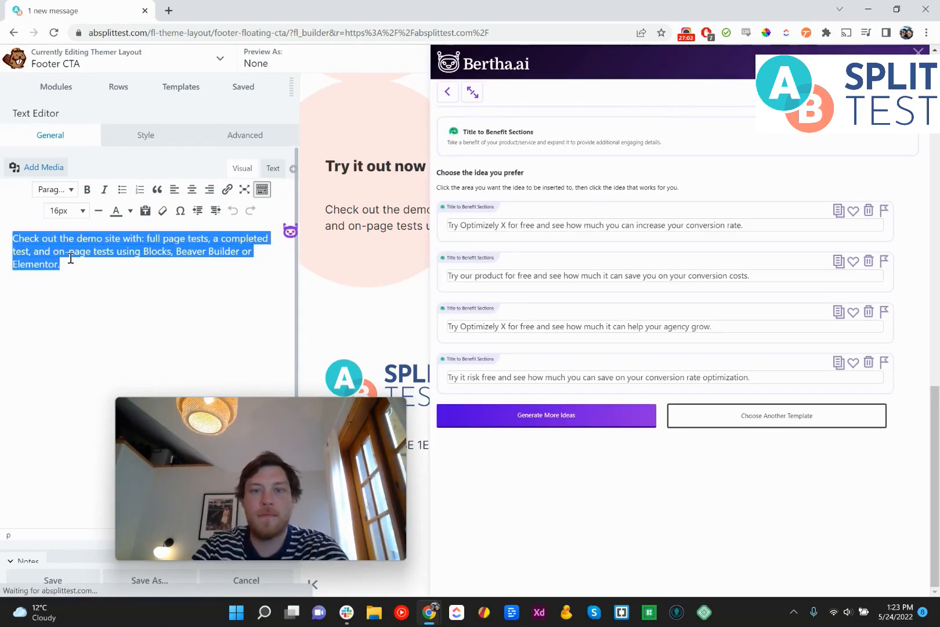
Replace the row's body text with Bertha's idea beginning "Try it risk free and see" and delete the blank line above it.
key("BackSpace")
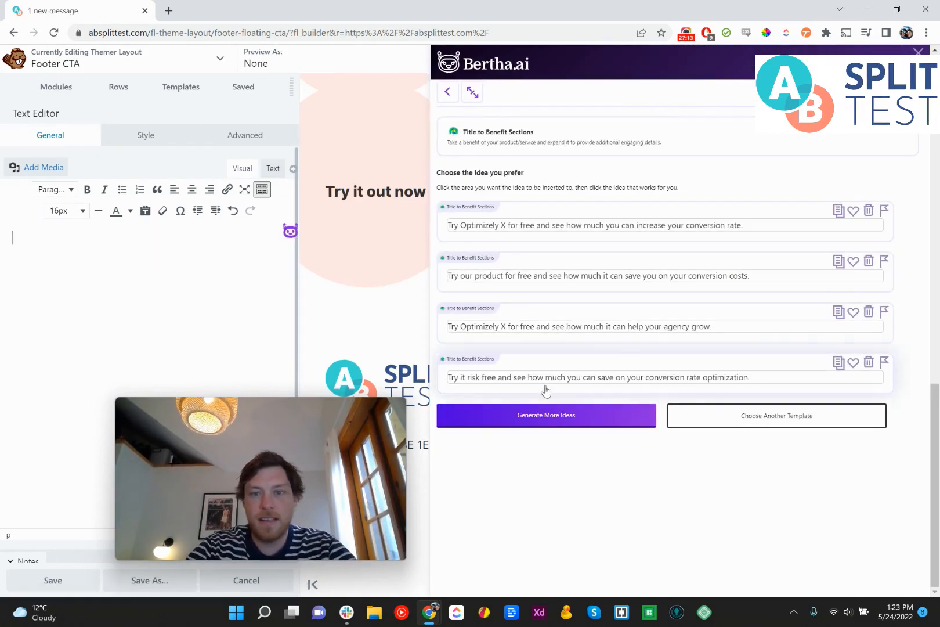
left_click(623, 383)
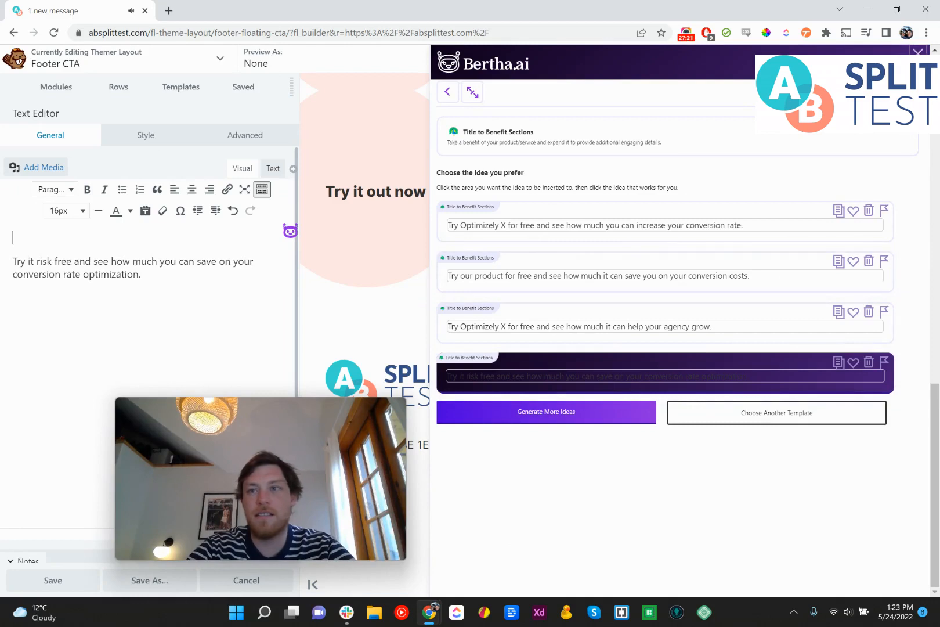
scroll(602, 241, "up", 4)
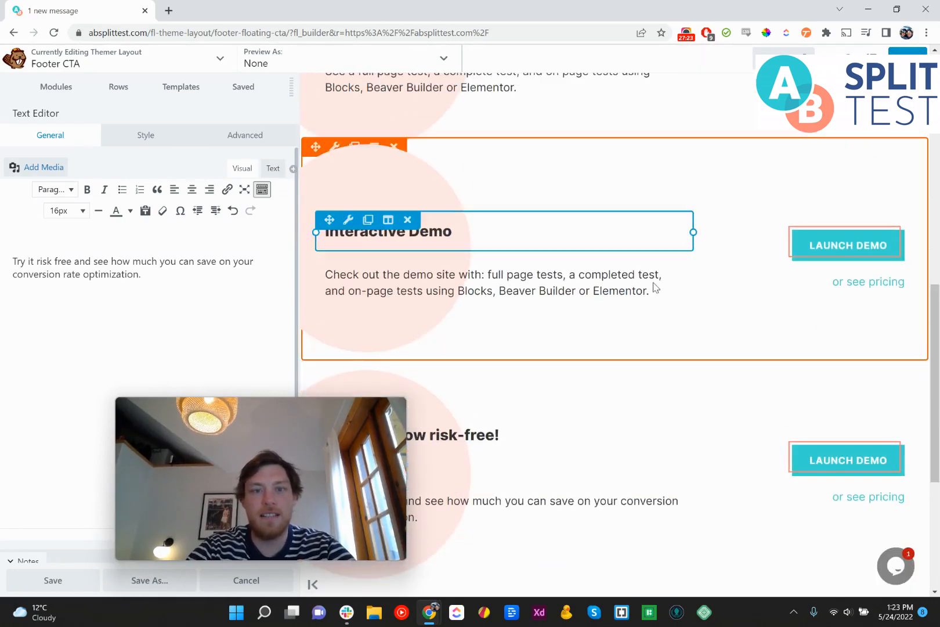
scroll(655, 287, "down", 3)
left_click_drag(360, 410, 244, 400)
scroll(641, 329, "up", 5)
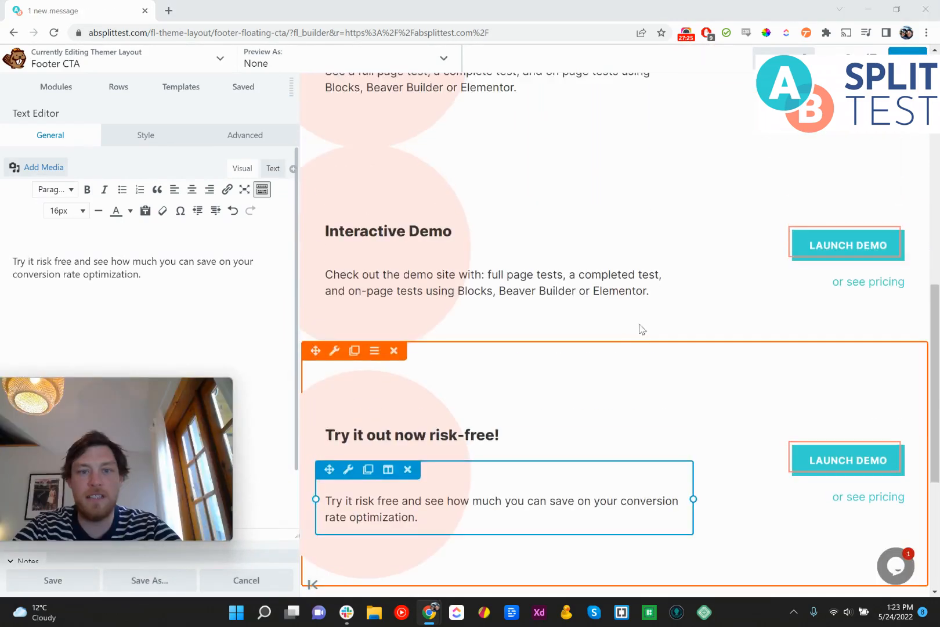
scroll(644, 351, "down", 10)
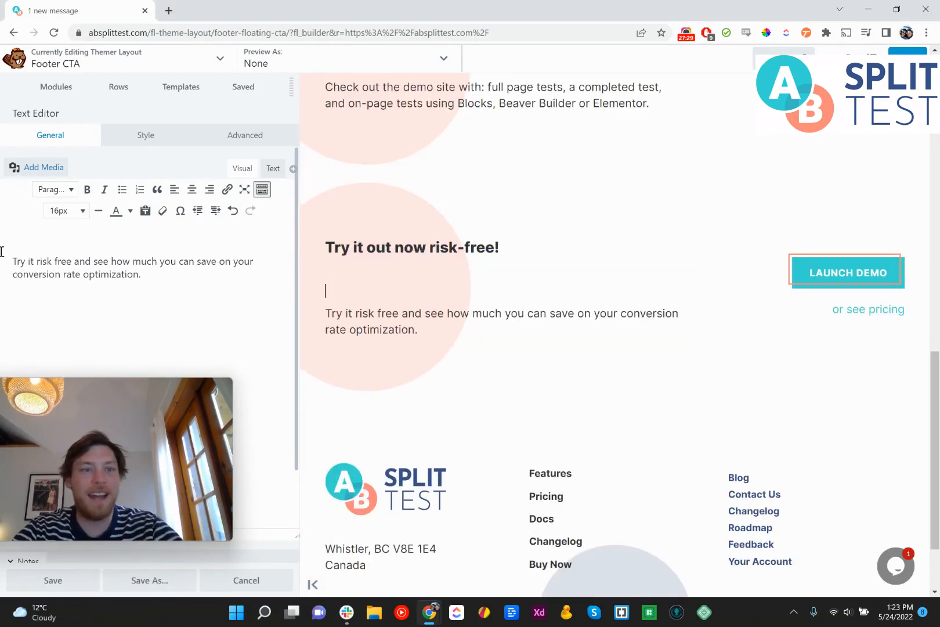
left_click(31, 235)
key("Delete")
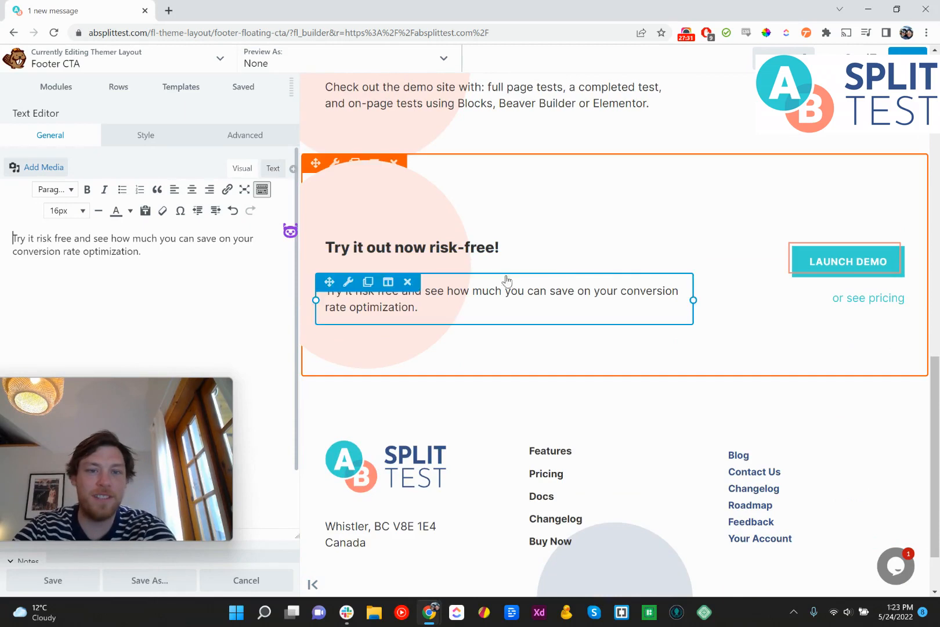
Finish editing the Footer CTA layout and publish it with the new variation row.
left_click_drag(188, 506, 823, 515)
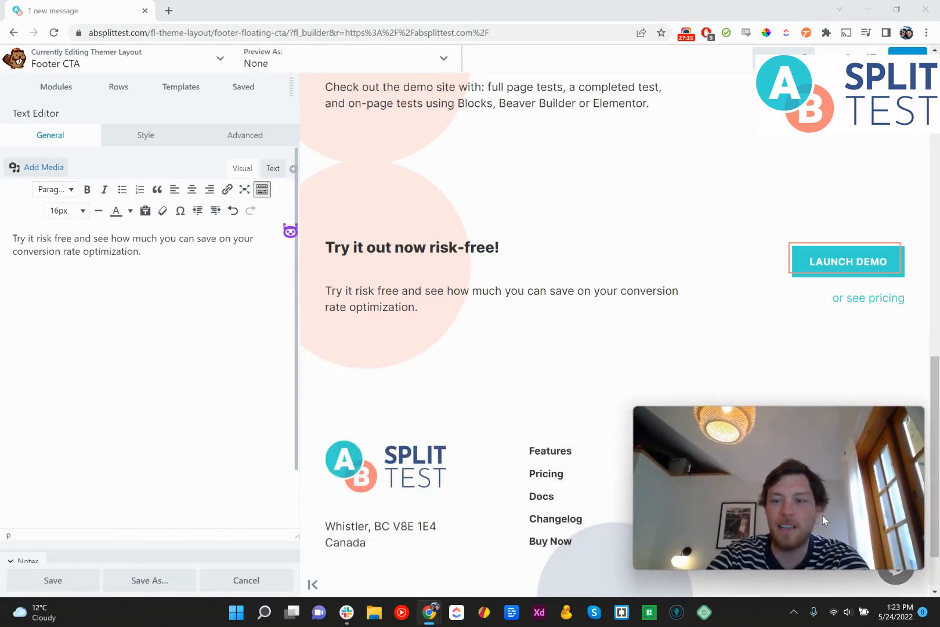
left_click(907, 59)
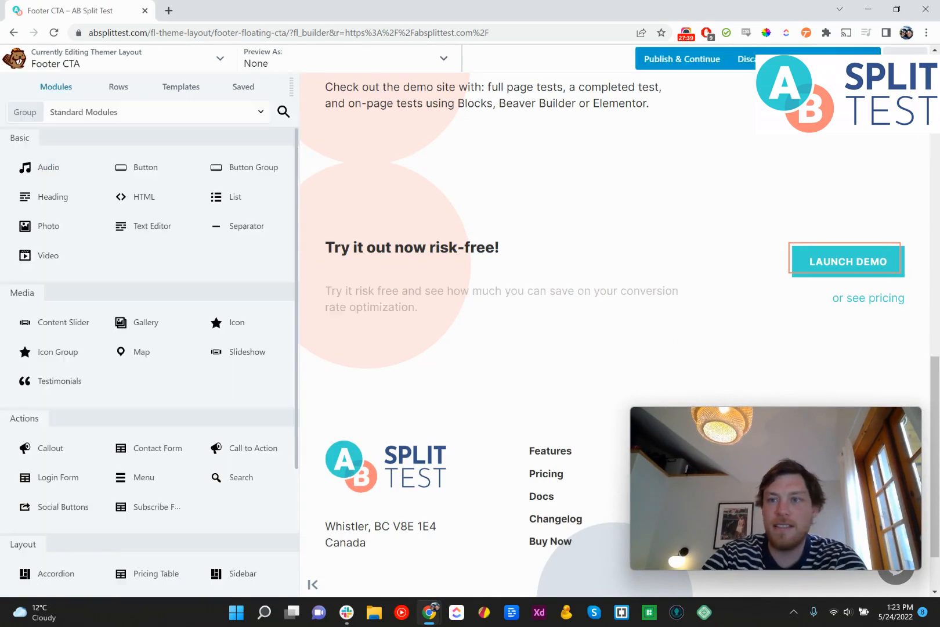
key("p")
scroll(352, 313, "up", 7)
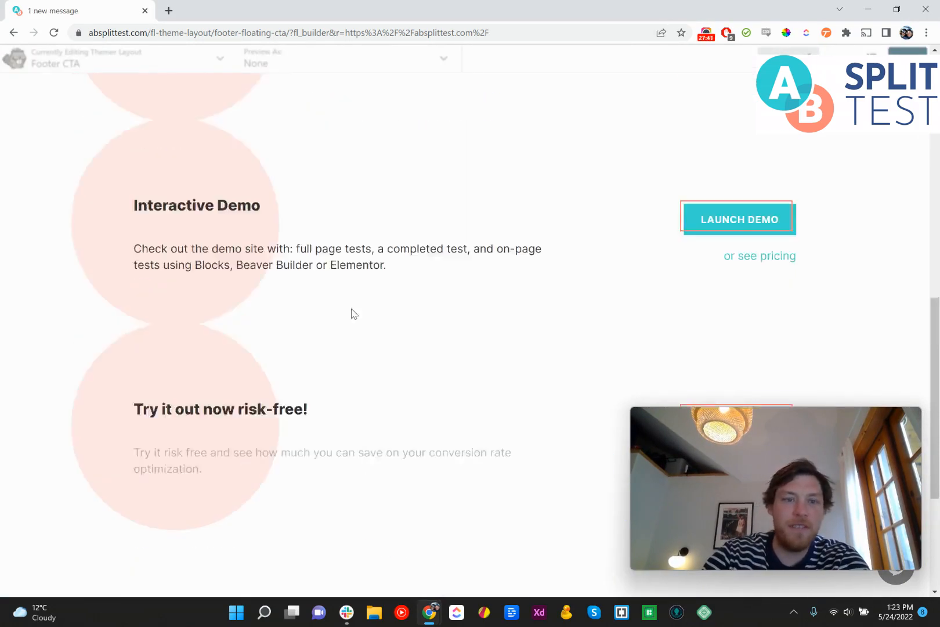
scroll(375, 405, "up", 3)
scroll(359, 389, "down", 9)
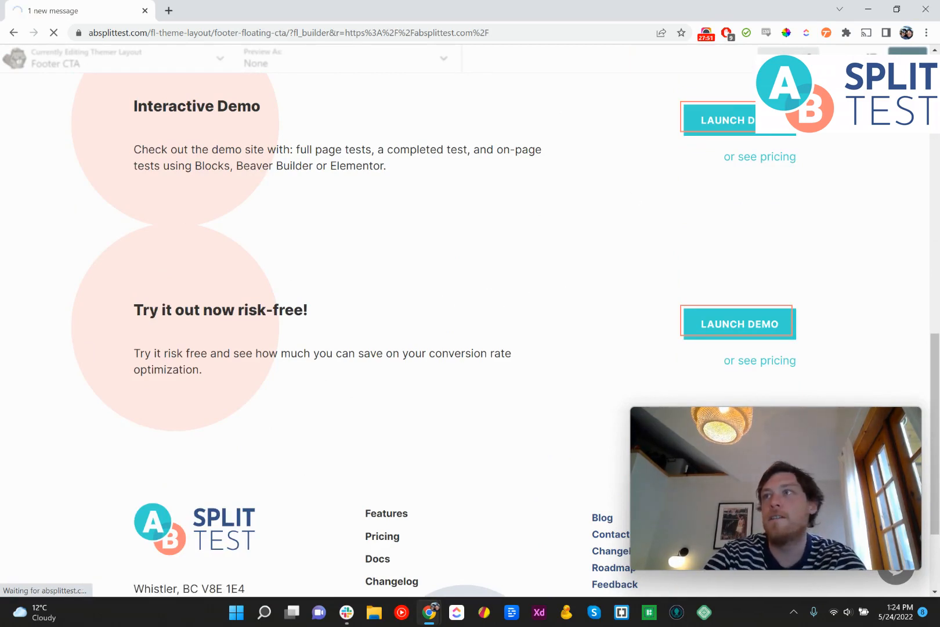
On the live home page, preview the ai1 variation of the footer cta encourage demo test and check its heading, text and button.
scroll(464, 275, "down", 20)
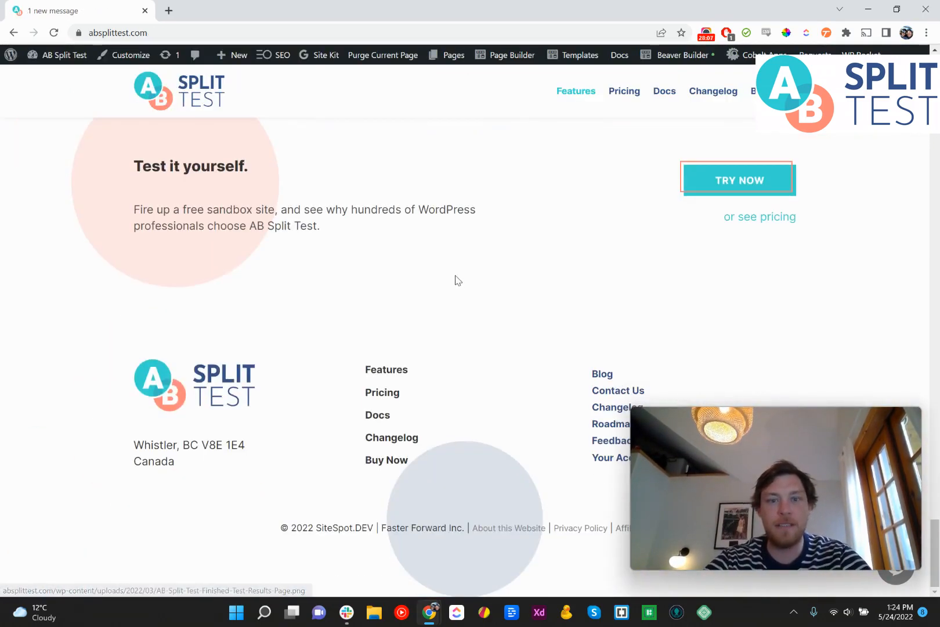
scroll(255, 196, "up", 2)
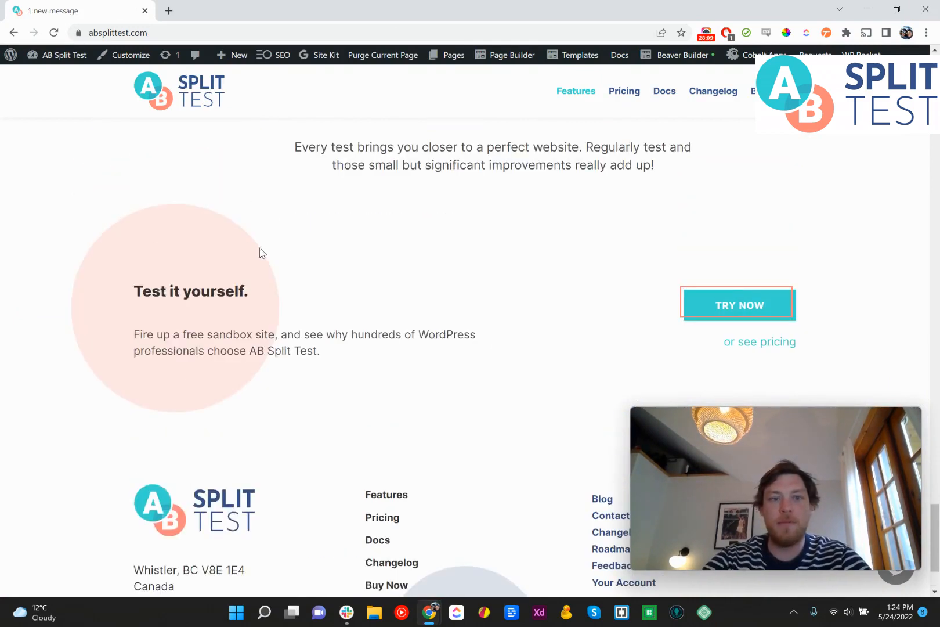
scroll(260, 252, "down", 1)
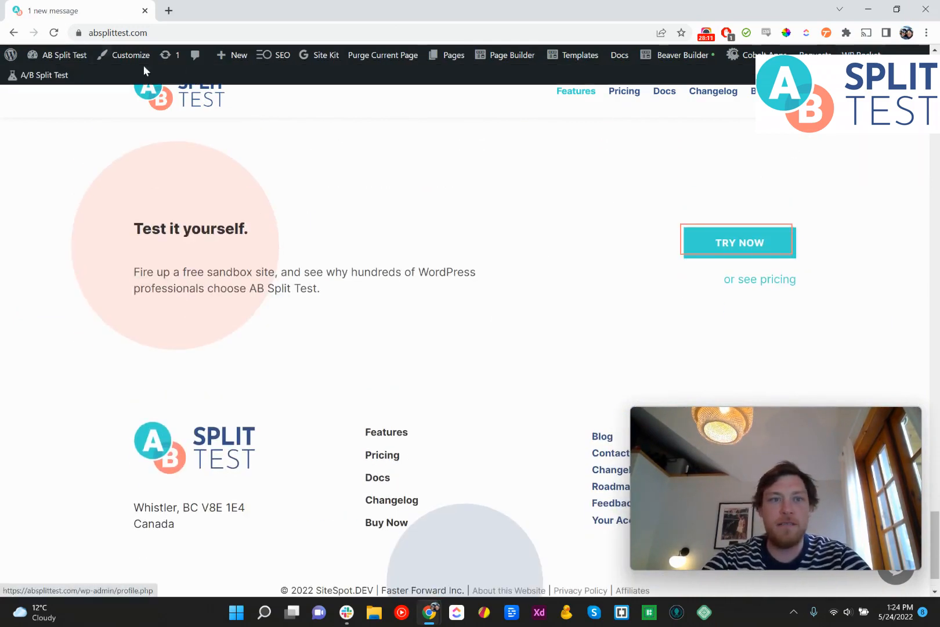
mouse_move(53, 68)
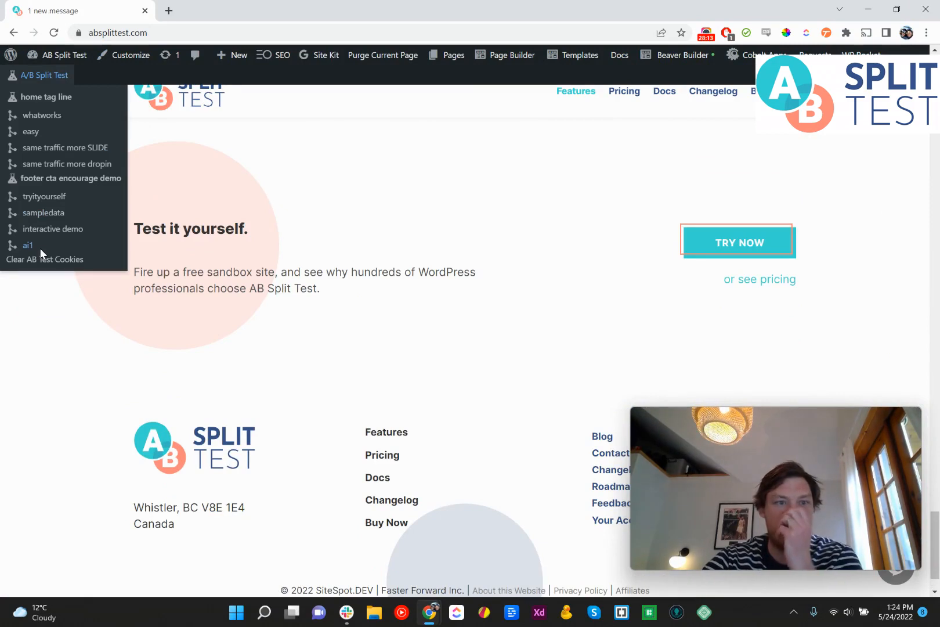
left_click(39, 248)
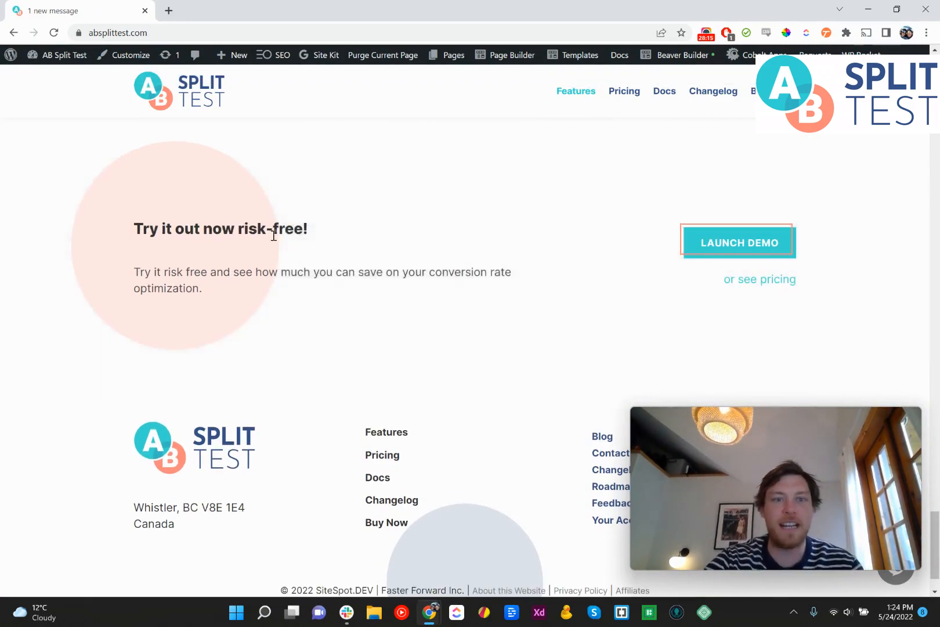
triple_click(274, 235)
triple_click(279, 273)
left_click(447, 336)
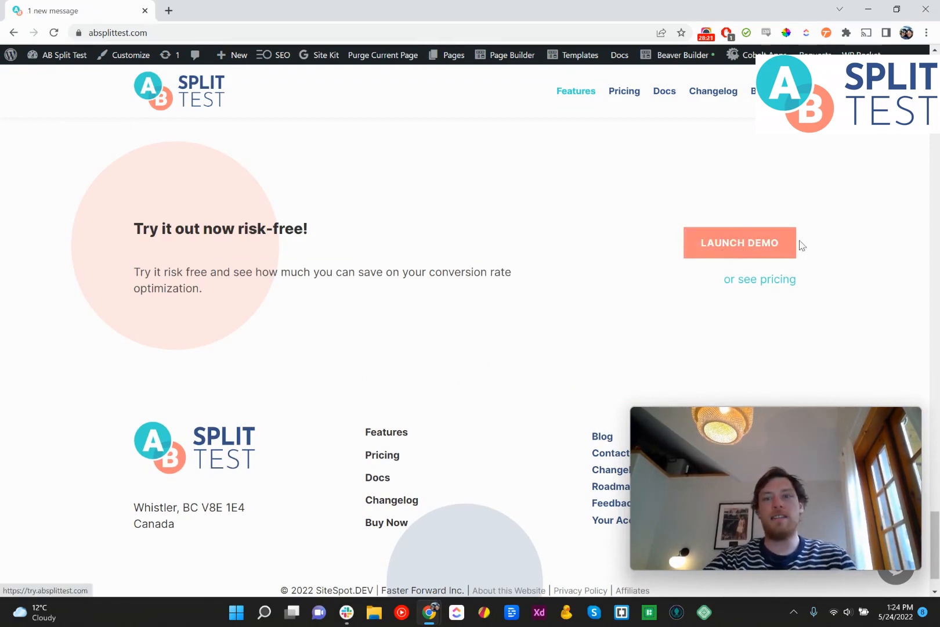
left_click(765, 253)
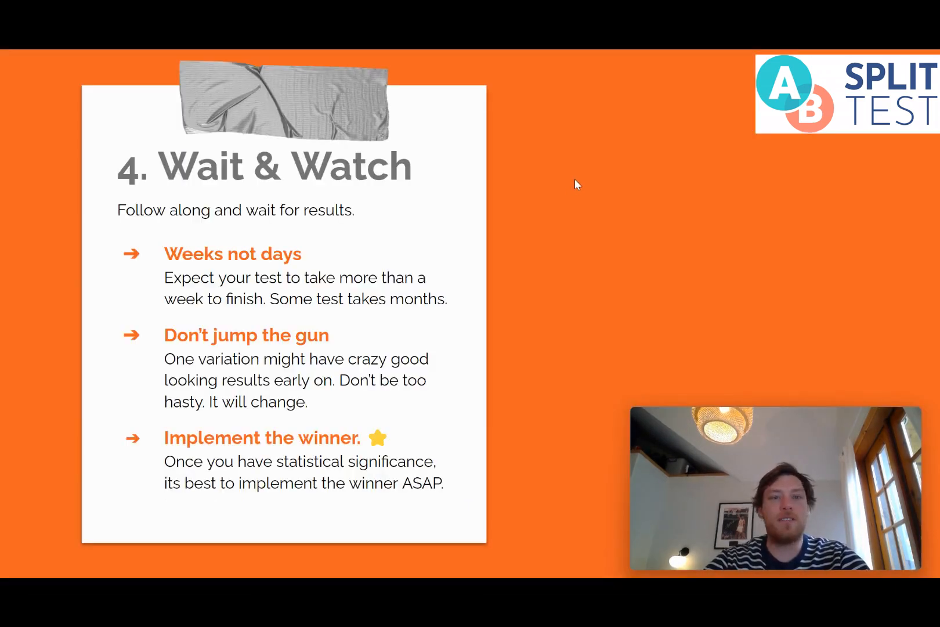
Switch to the footer cta encourage demo test's results page and examine the visits, conversions and conversion rate of each variation.
key("alt+Tab")
key("alt+Tab")
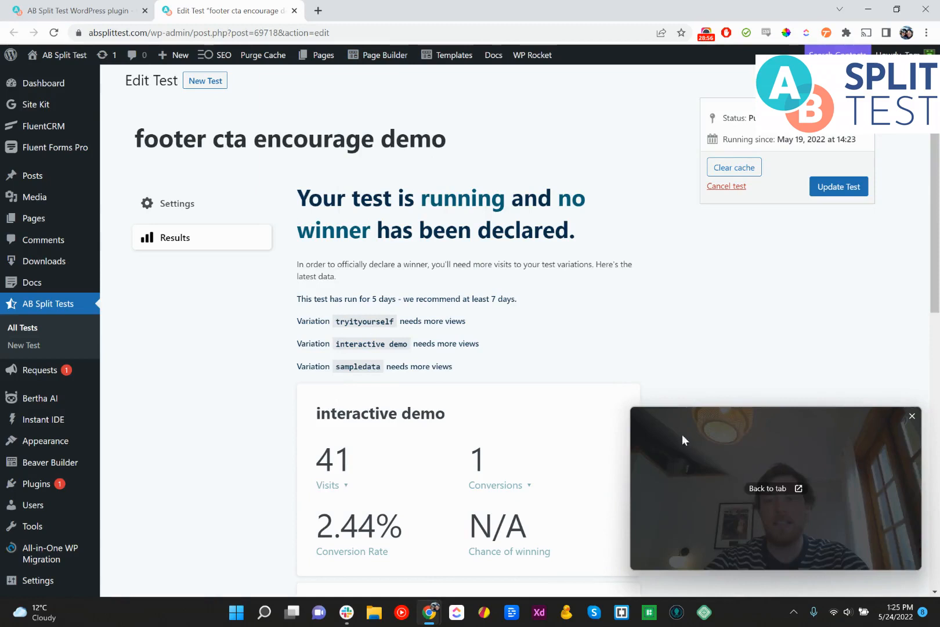
scroll(447, 172, "down", 10)
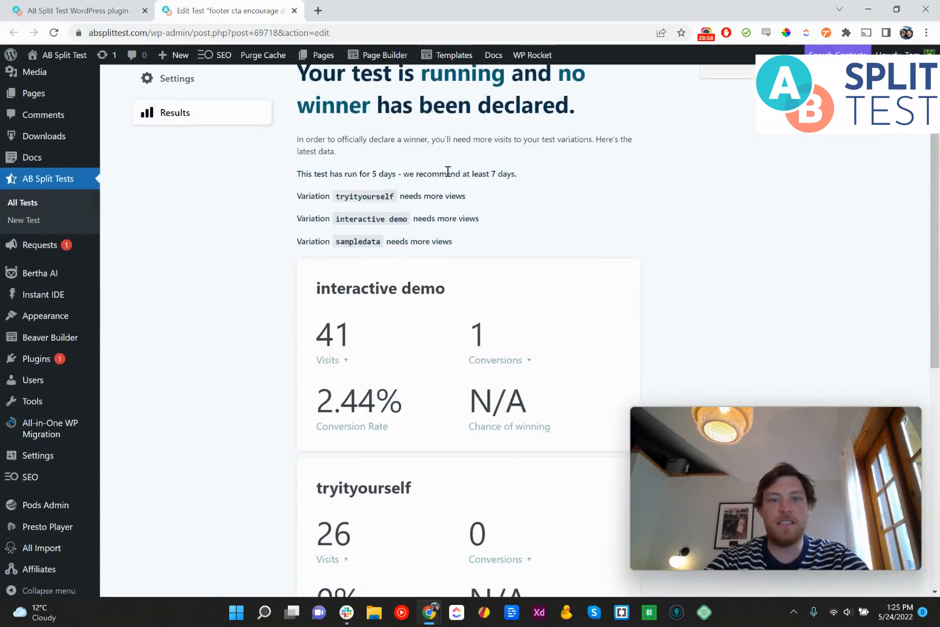
scroll(266, 325, "up", 5)
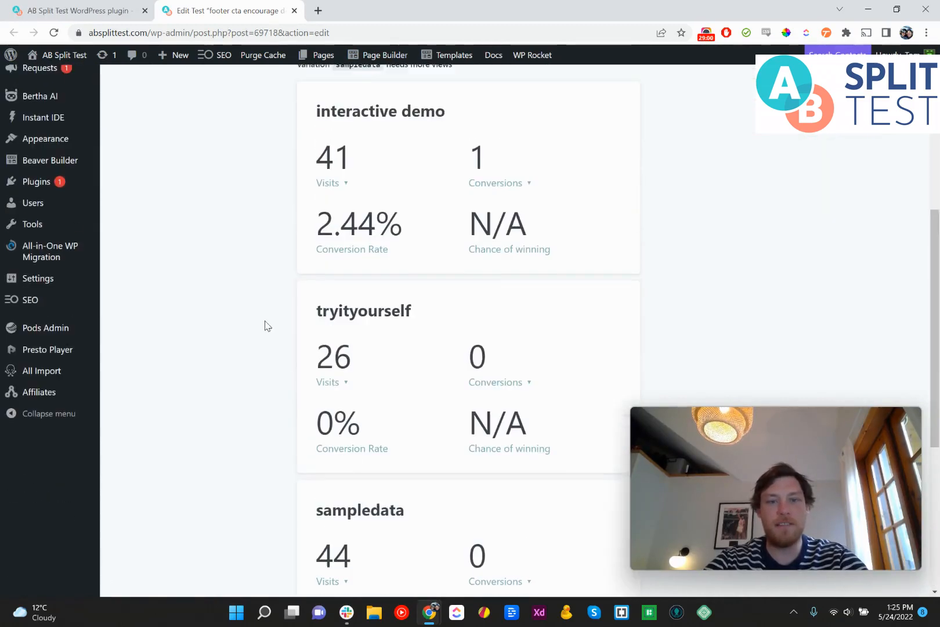
scroll(356, 388, "up", 4)
scroll(248, 346, "down", 2)
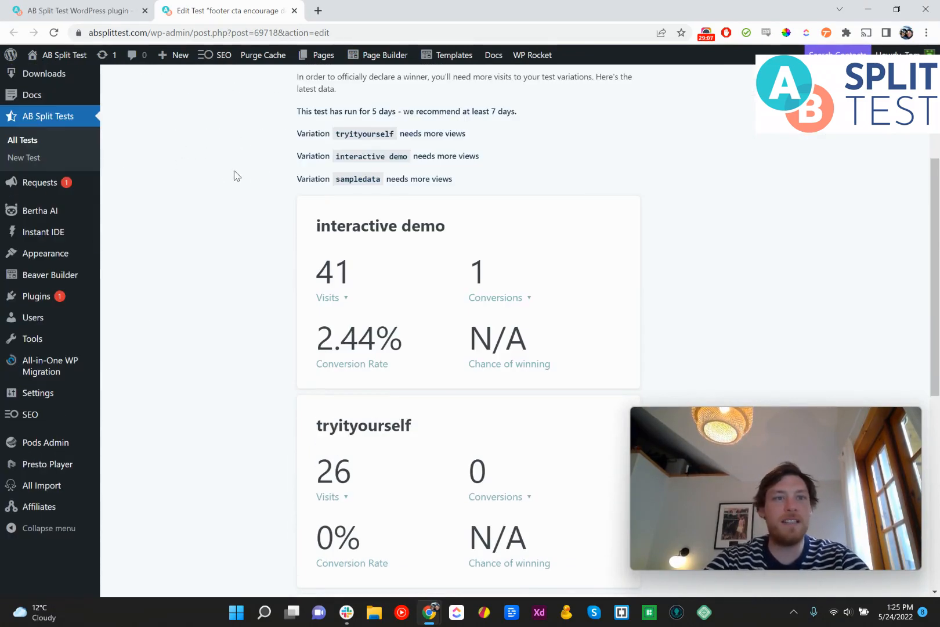
scroll(212, 254, "down", 1)
scroll(213, 254, "down", 1)
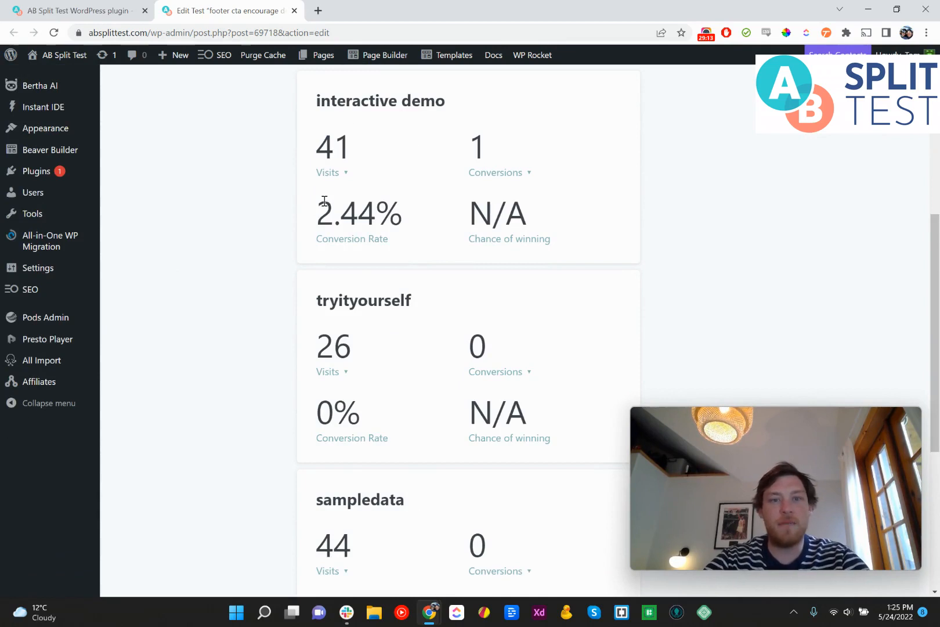
left_click(324, 176)
left_click(323, 175)
scroll(411, 378, "up", 5)
scroll(415, 512, "down", 4)
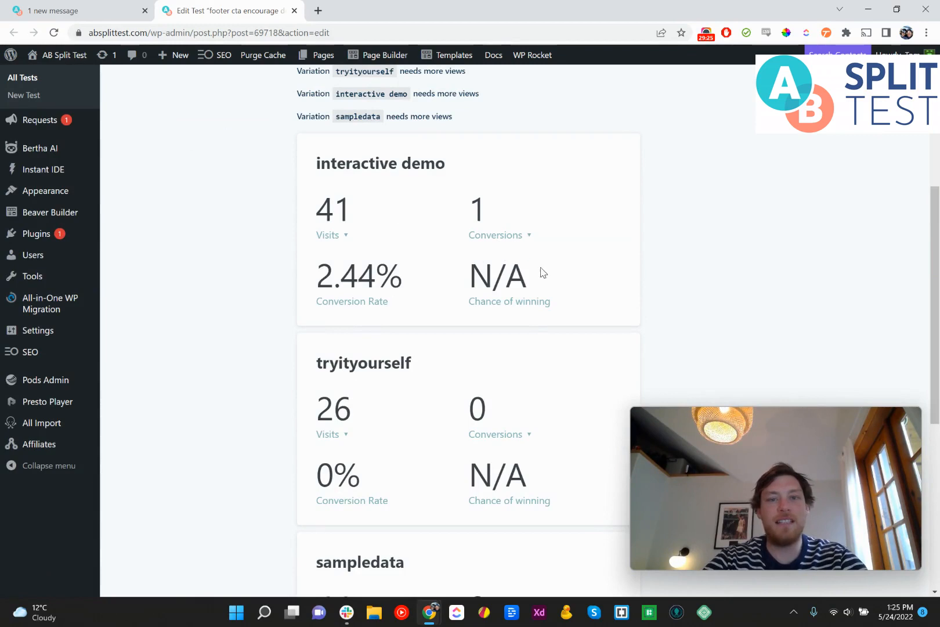
Examine the interactive demo variation's chance of winning and return to the test's status summary.
left_click_drag(544, 282, 472, 279)
triple_click(500, 277)
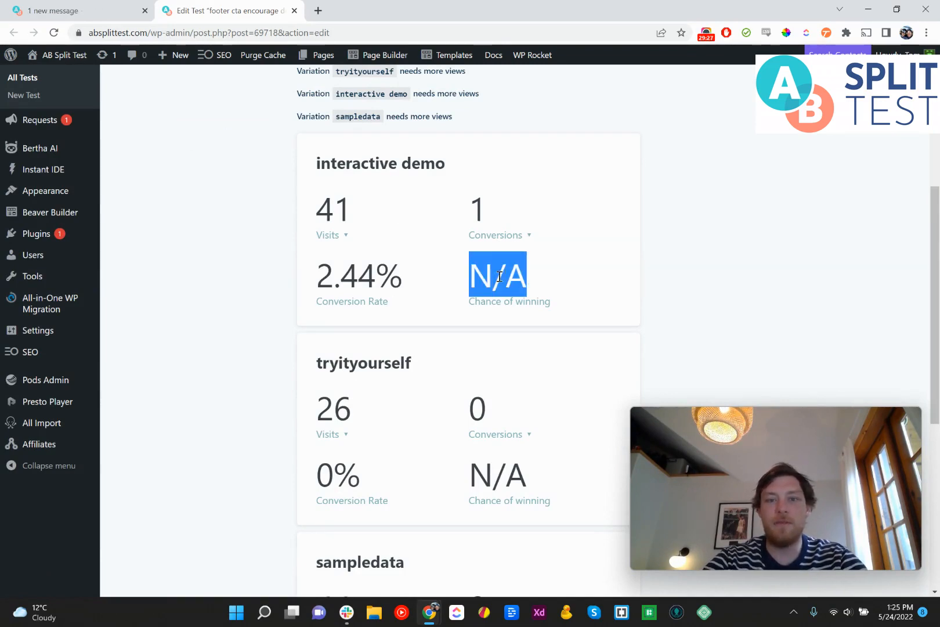
triple_click(509, 276)
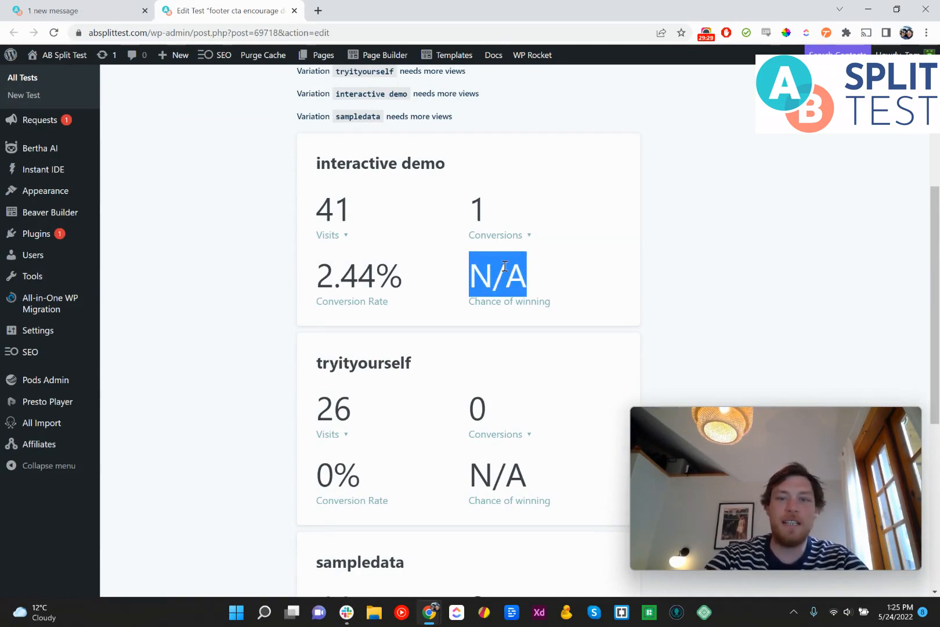
left_click_drag(505, 276, 492, 274)
triple_click(491, 274)
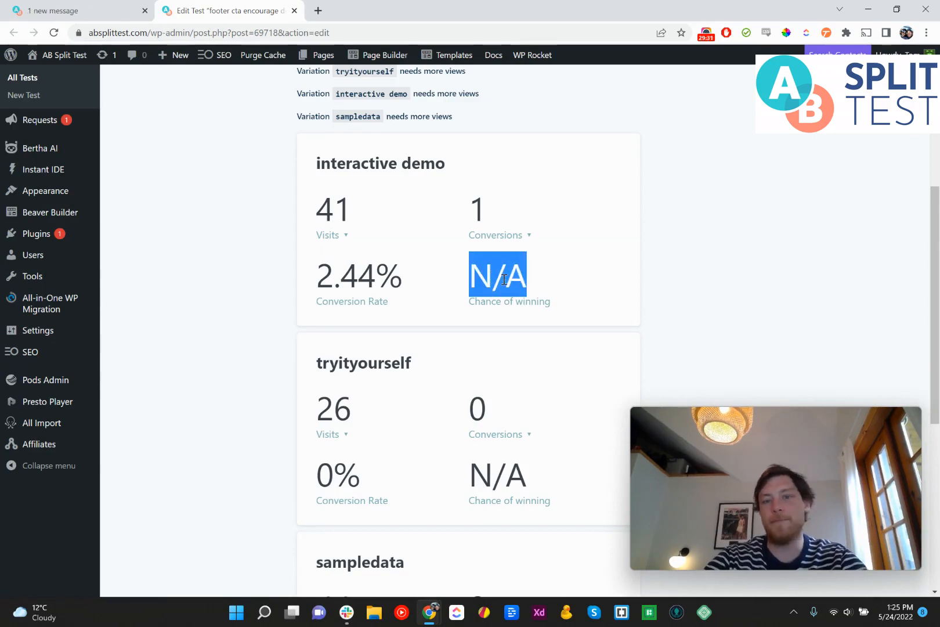
triple_click(540, 281)
triple_click(478, 268)
triple_click(501, 270)
left_click(590, 273)
scroll(591, 276, "up", 4)
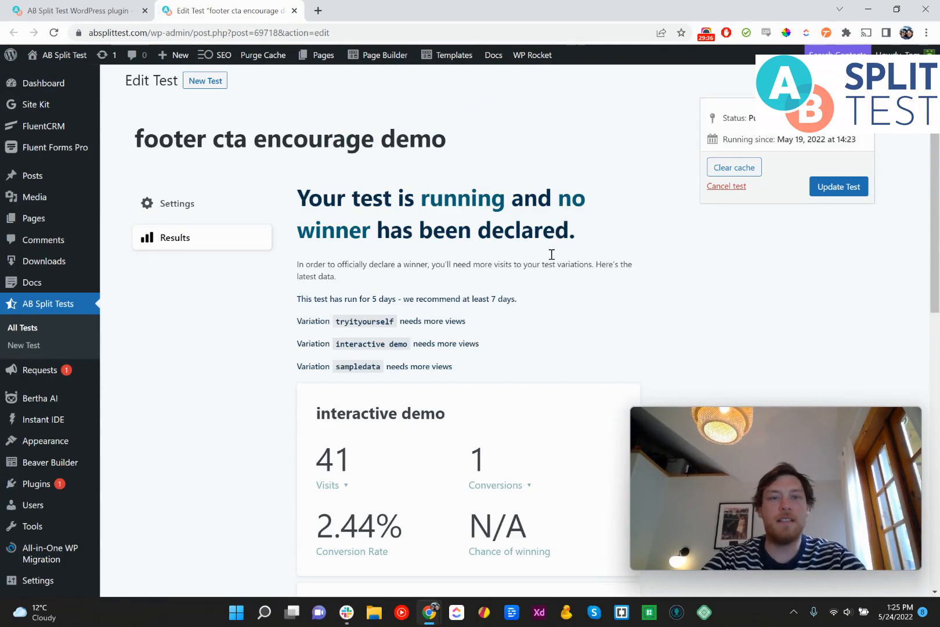